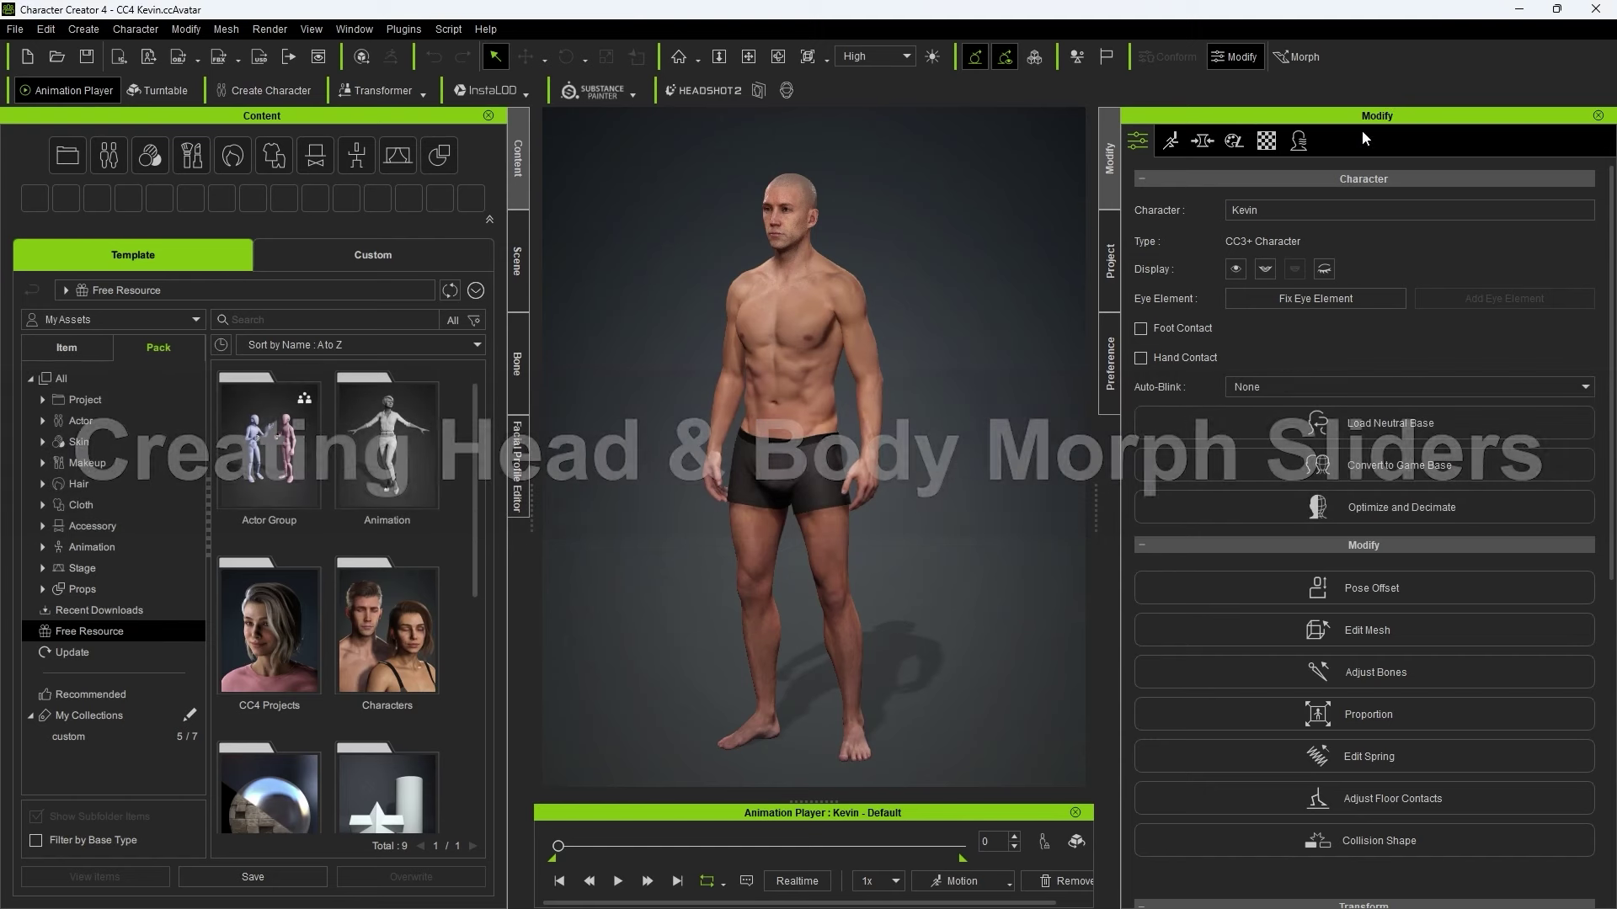
- Create Head & Body morph sliders from the current shape, named Kevin, under the Custom Character path
click(1203, 143)
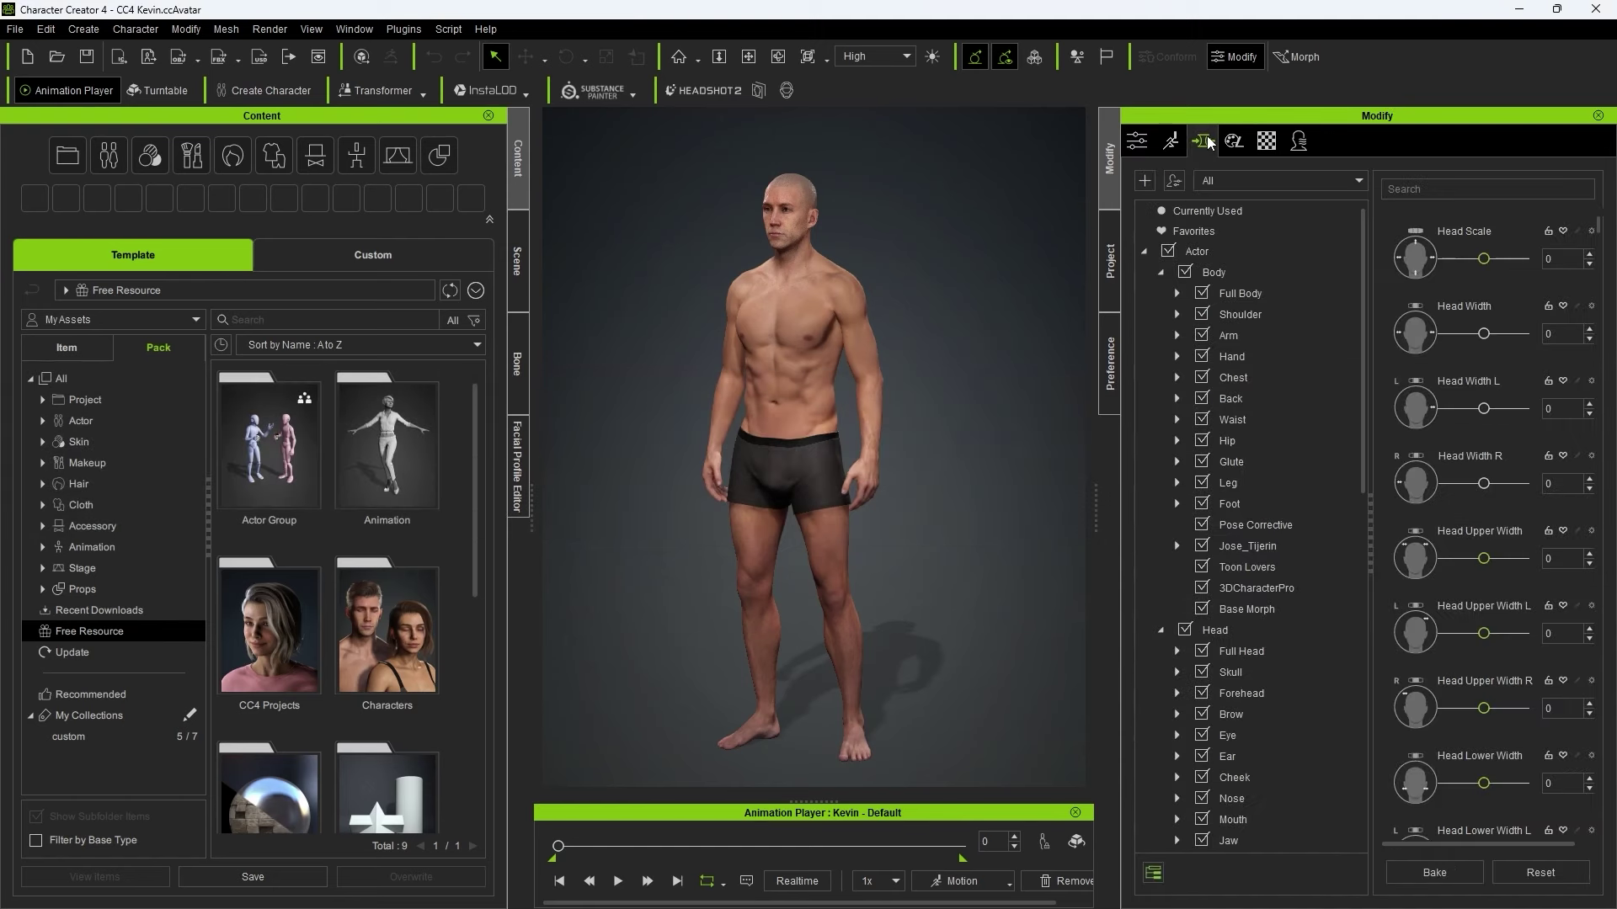
click(1179, 181)
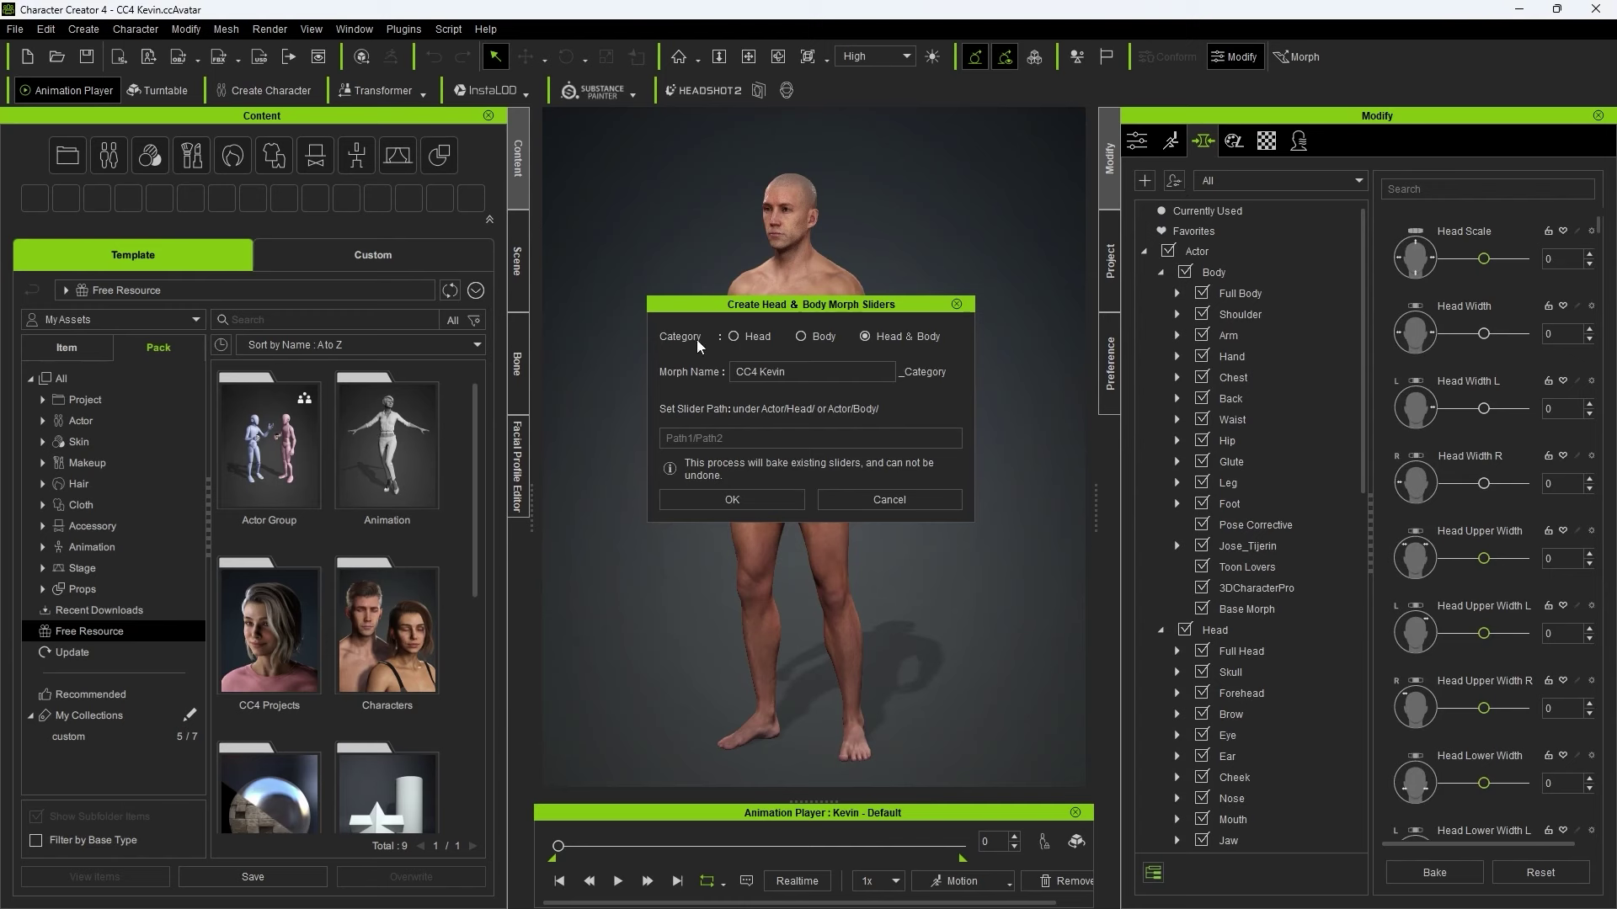
click(734, 337)
double_click(829, 375)
text(Kevin)
click(737, 437)
text(Custom Character)
- Confirm slider creation and view the new Kevin_Body and Kevin_Head sliders under Custom Character
click(736, 499)
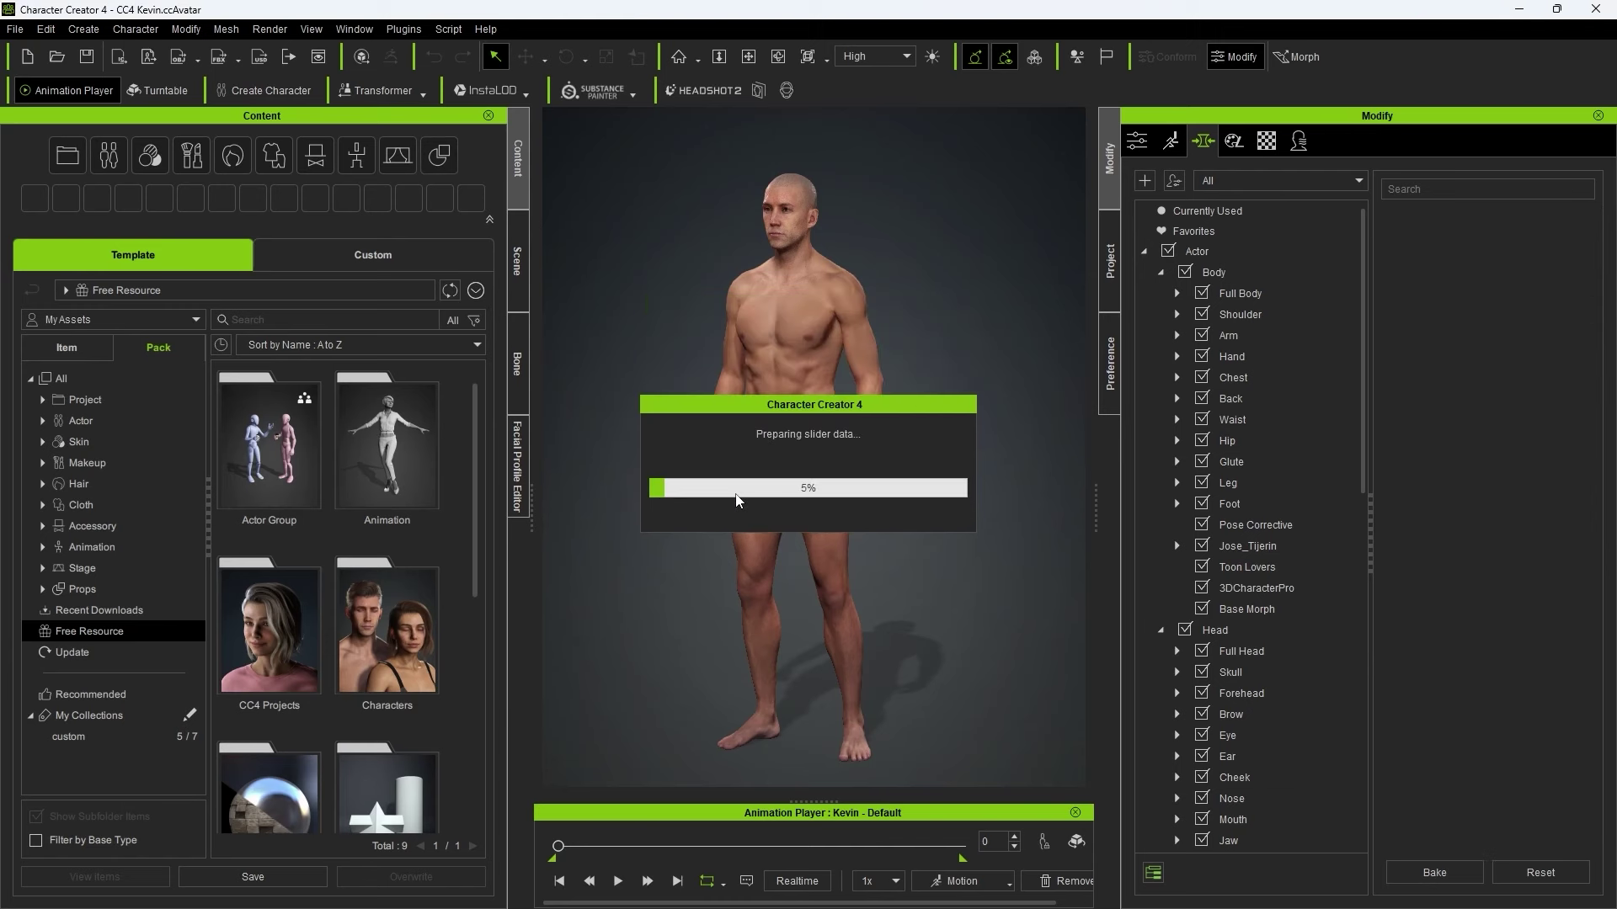
scroll(1281, 447, up, 3)
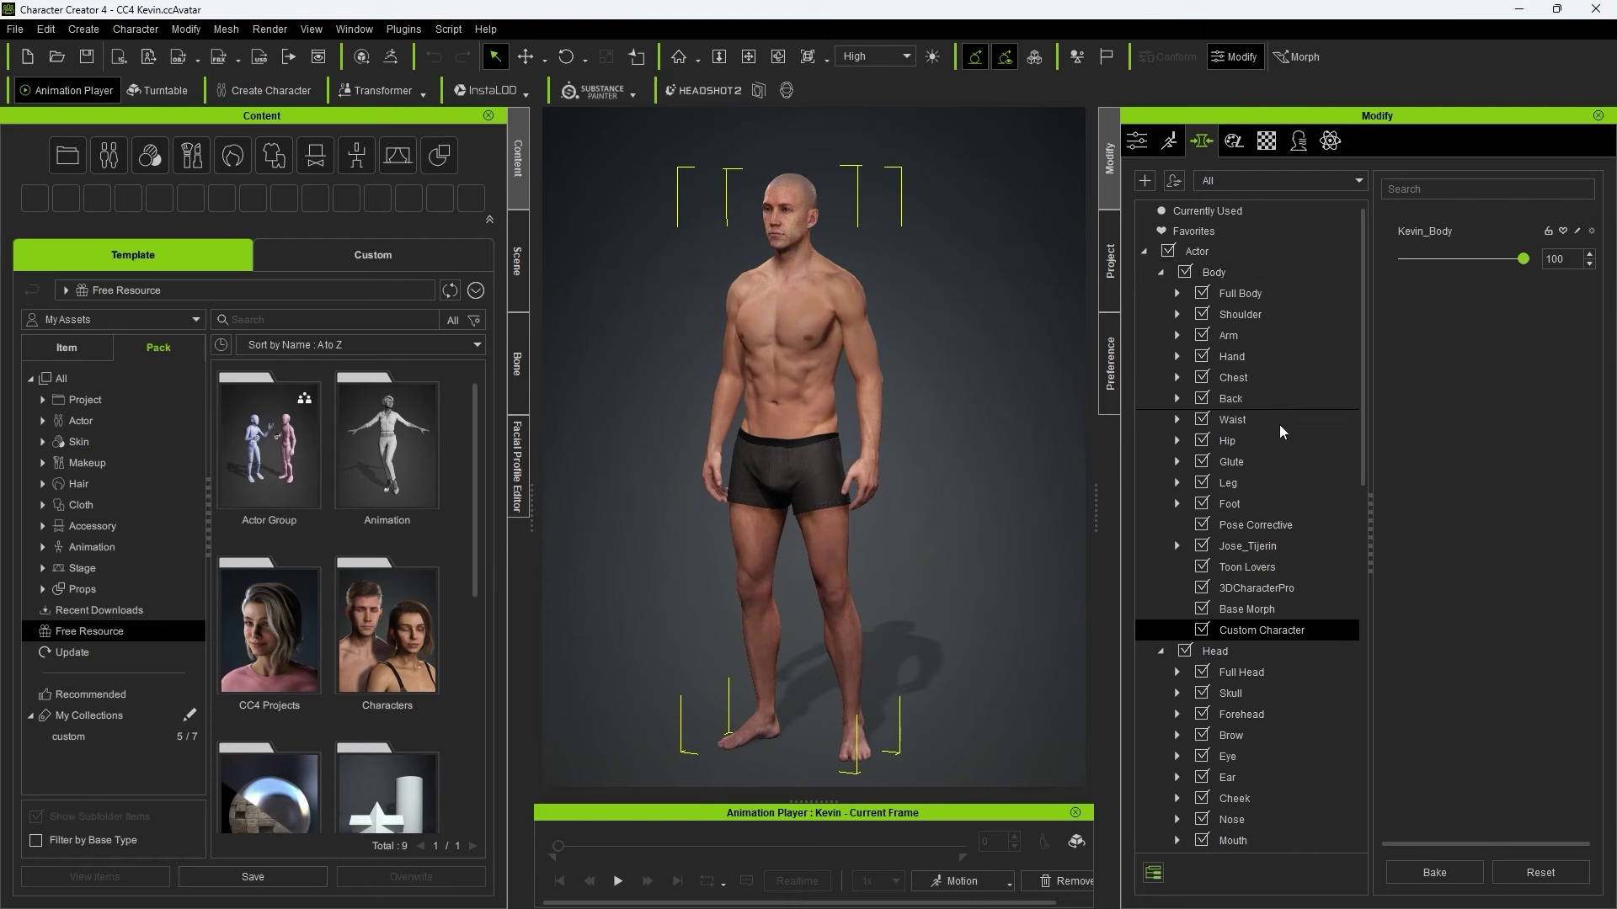
scroll(1288, 421, down, 5)
click(1244, 715)
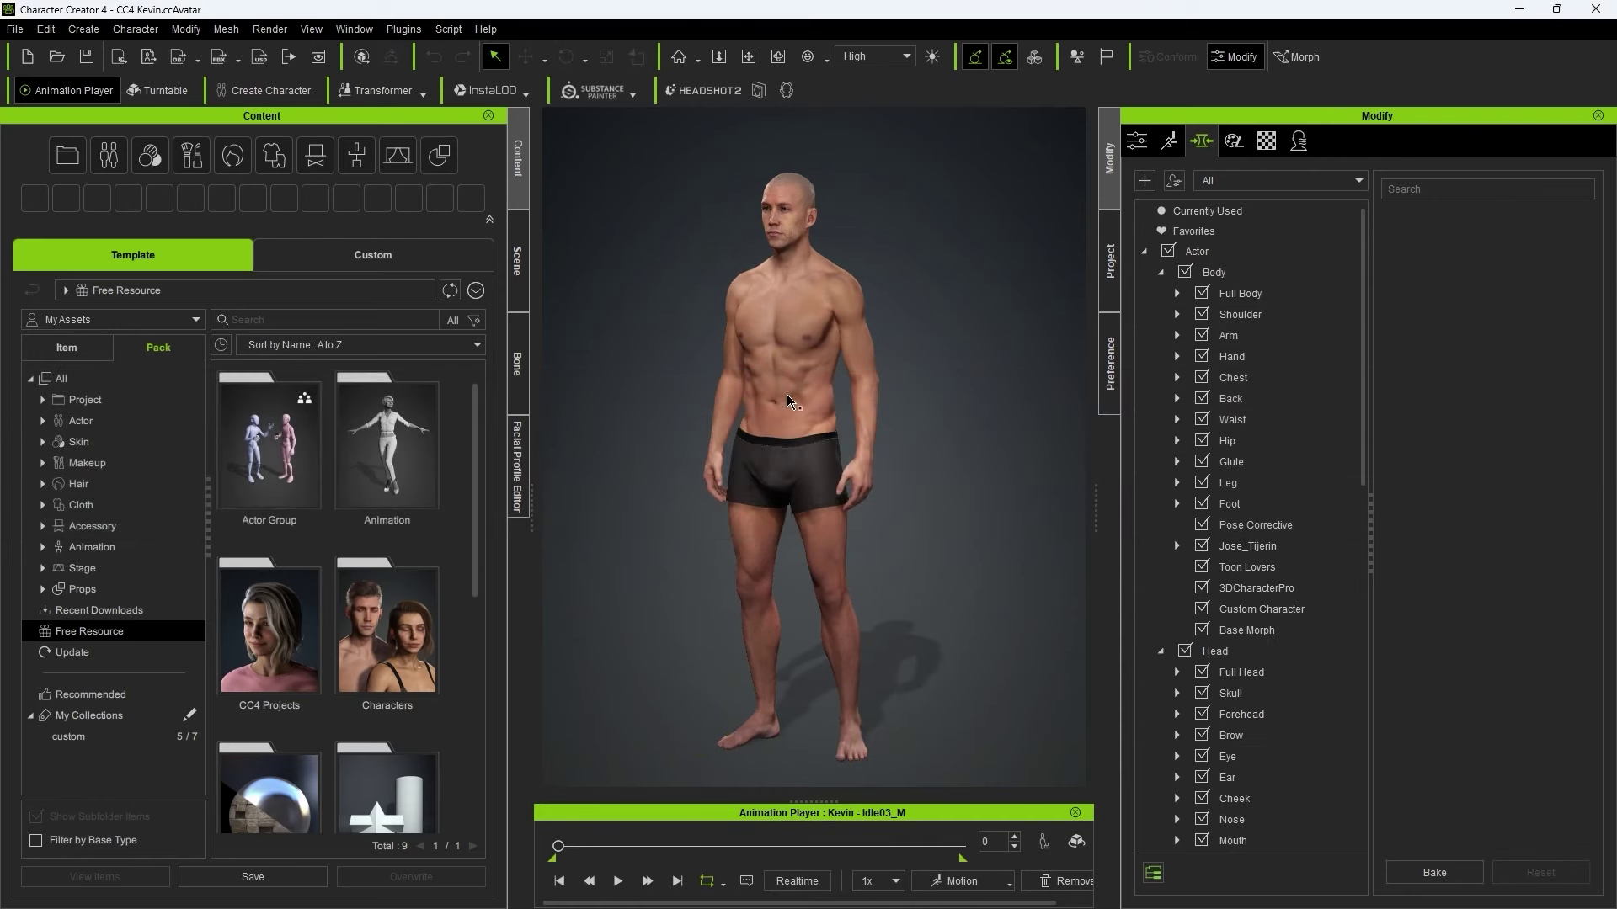
- Save the current skin to the Custom library as Kevin_Skin
click(394, 257)
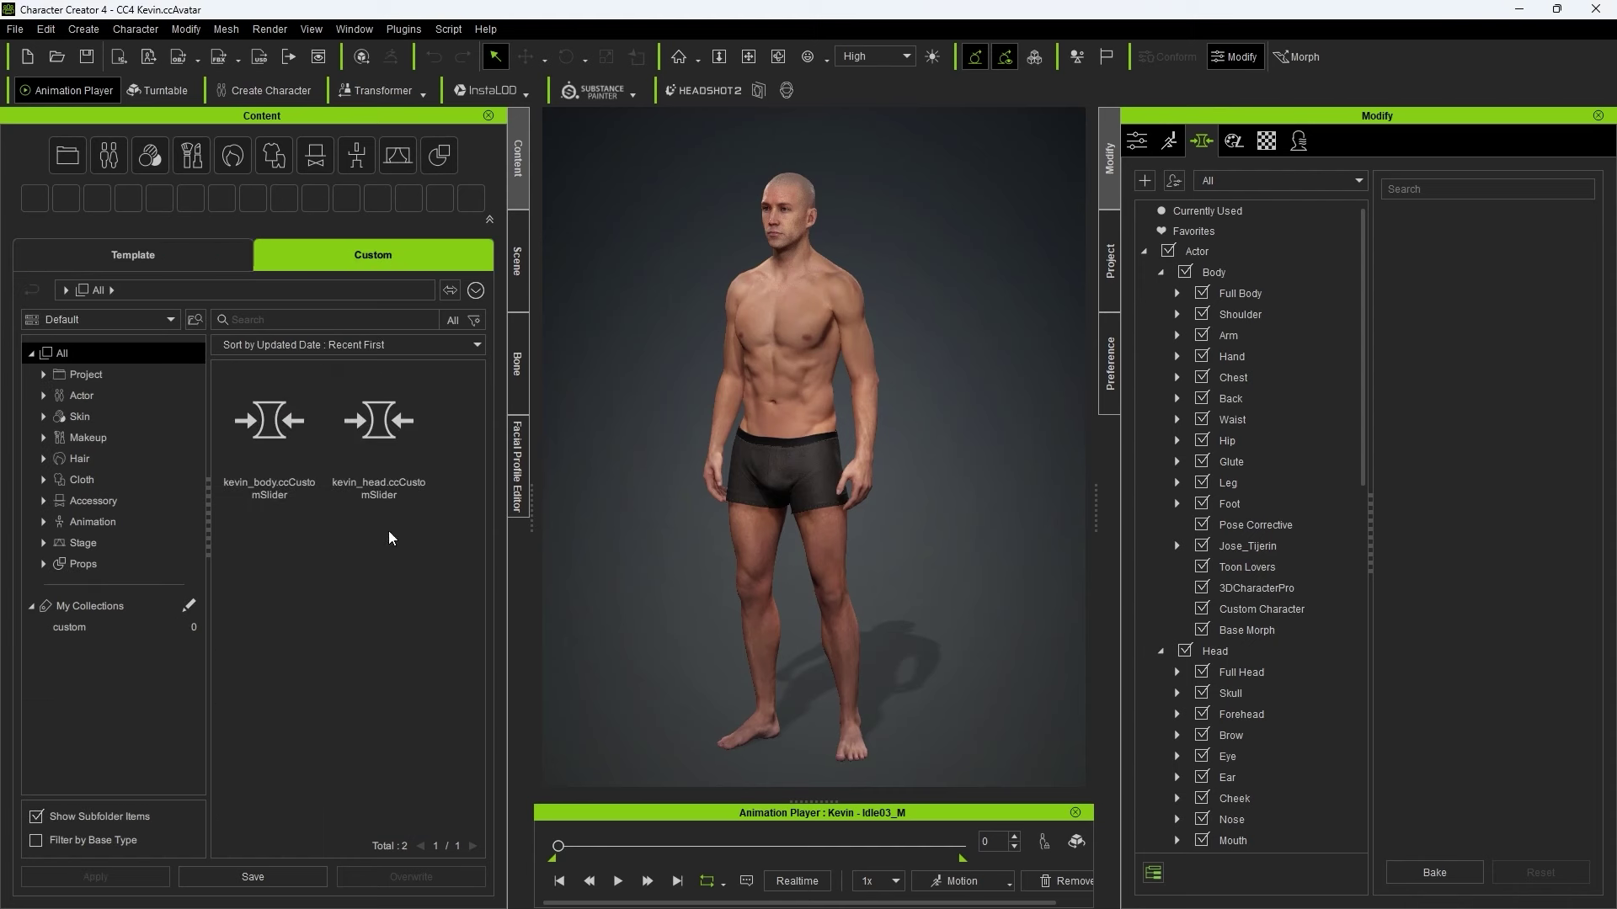
click(111, 416)
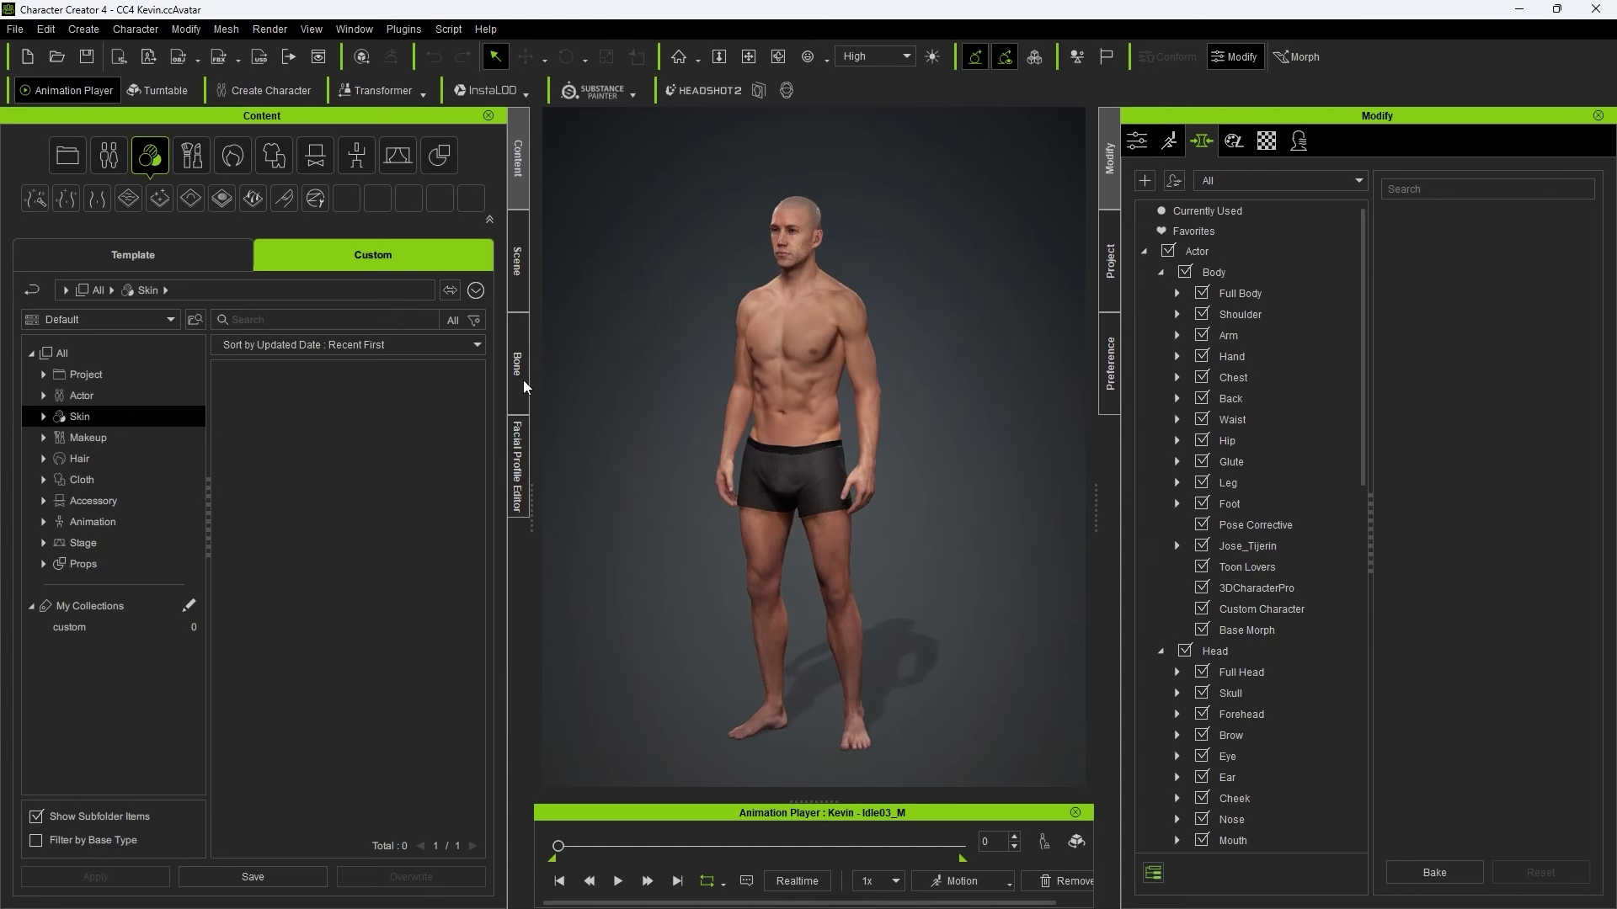
click(257, 877)
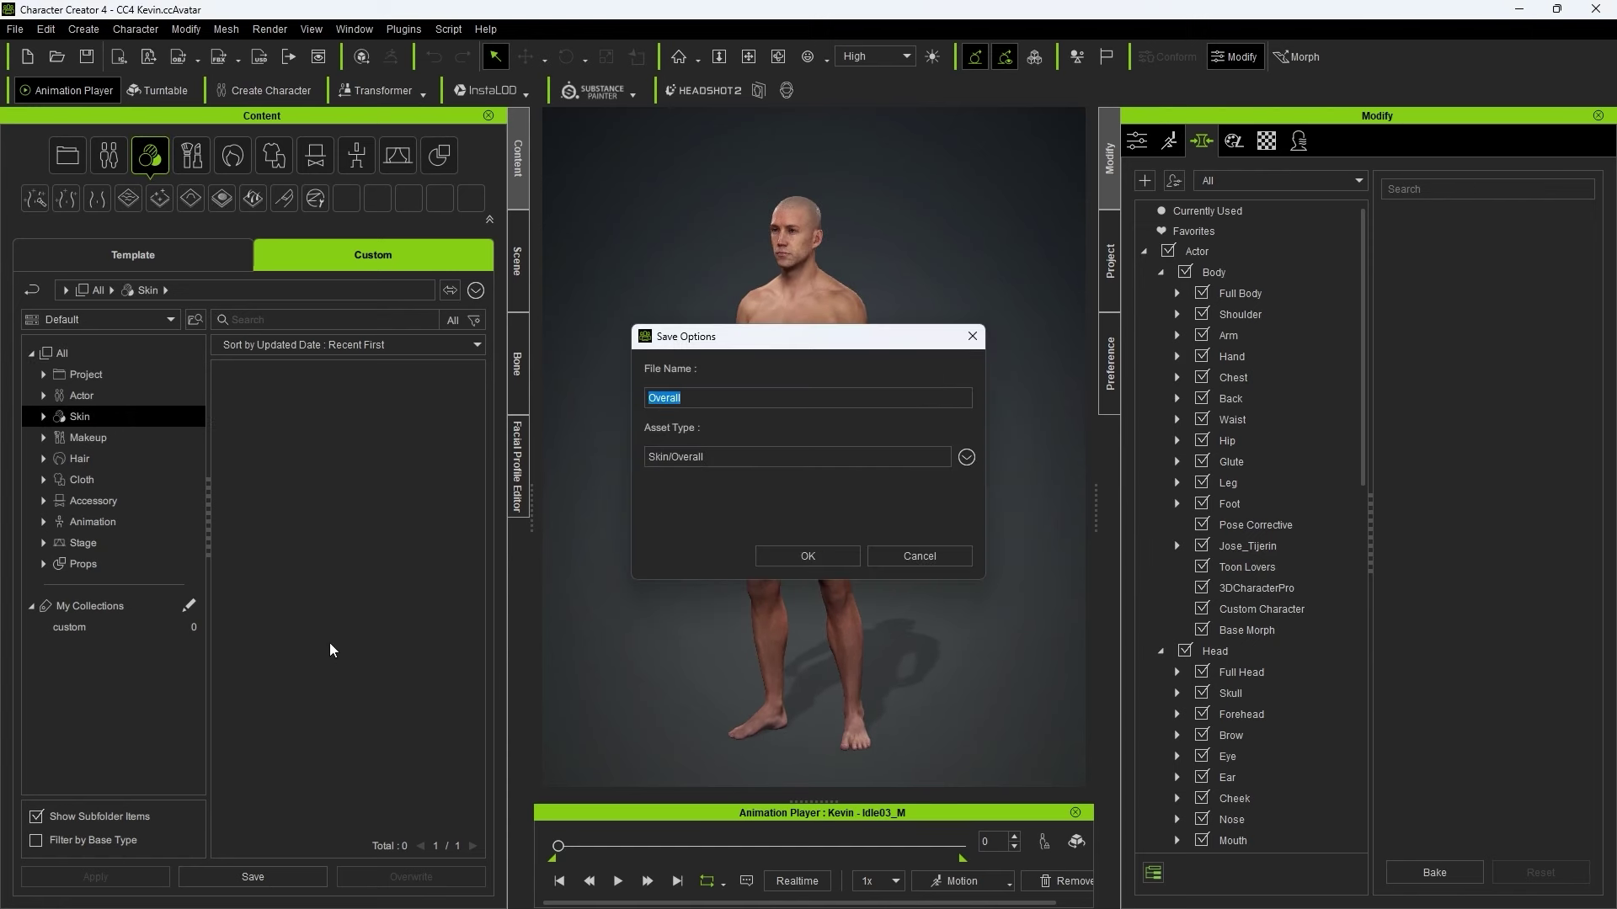
text(Kevin)
click(795, 552)
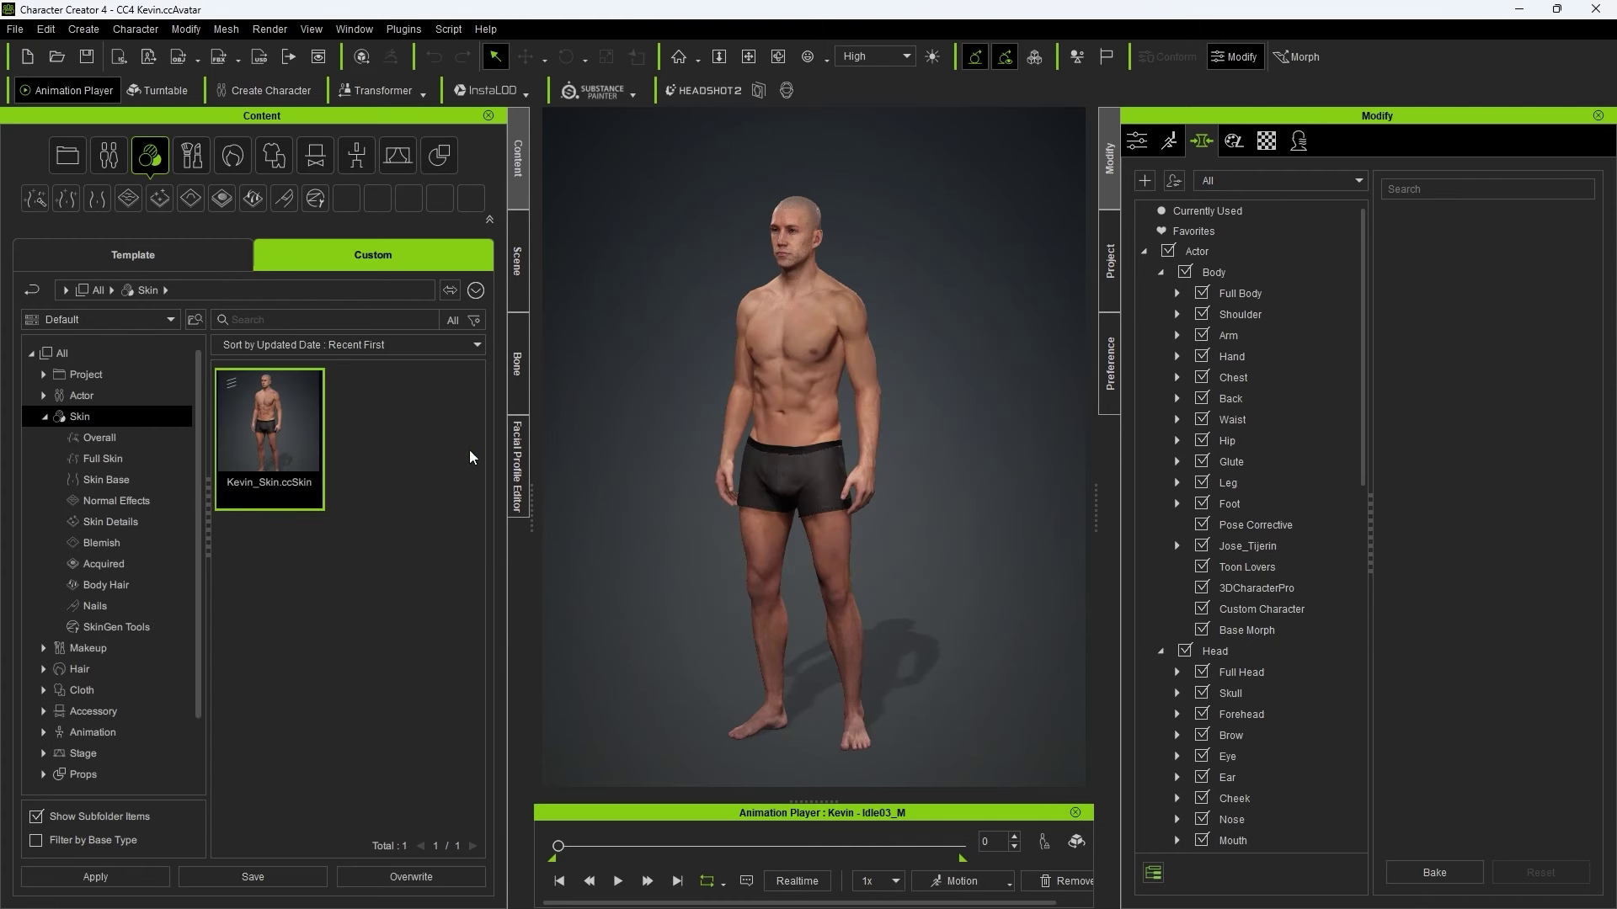
- Save the current eyes to the Custom library as Kevin_Eye
key(j)
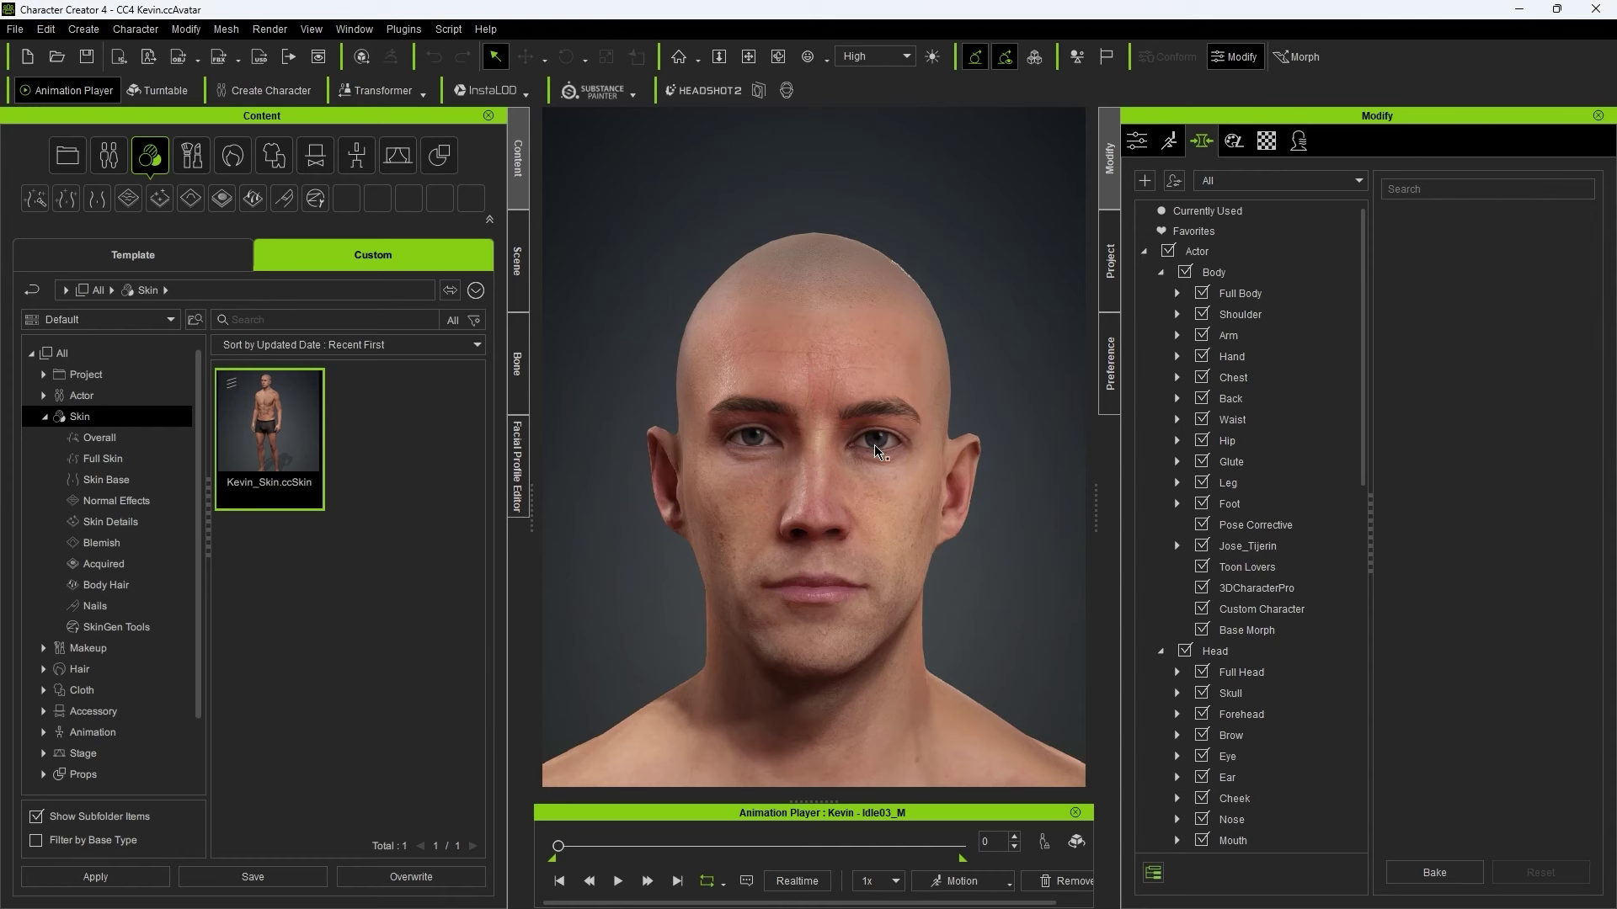
click(52, 397)
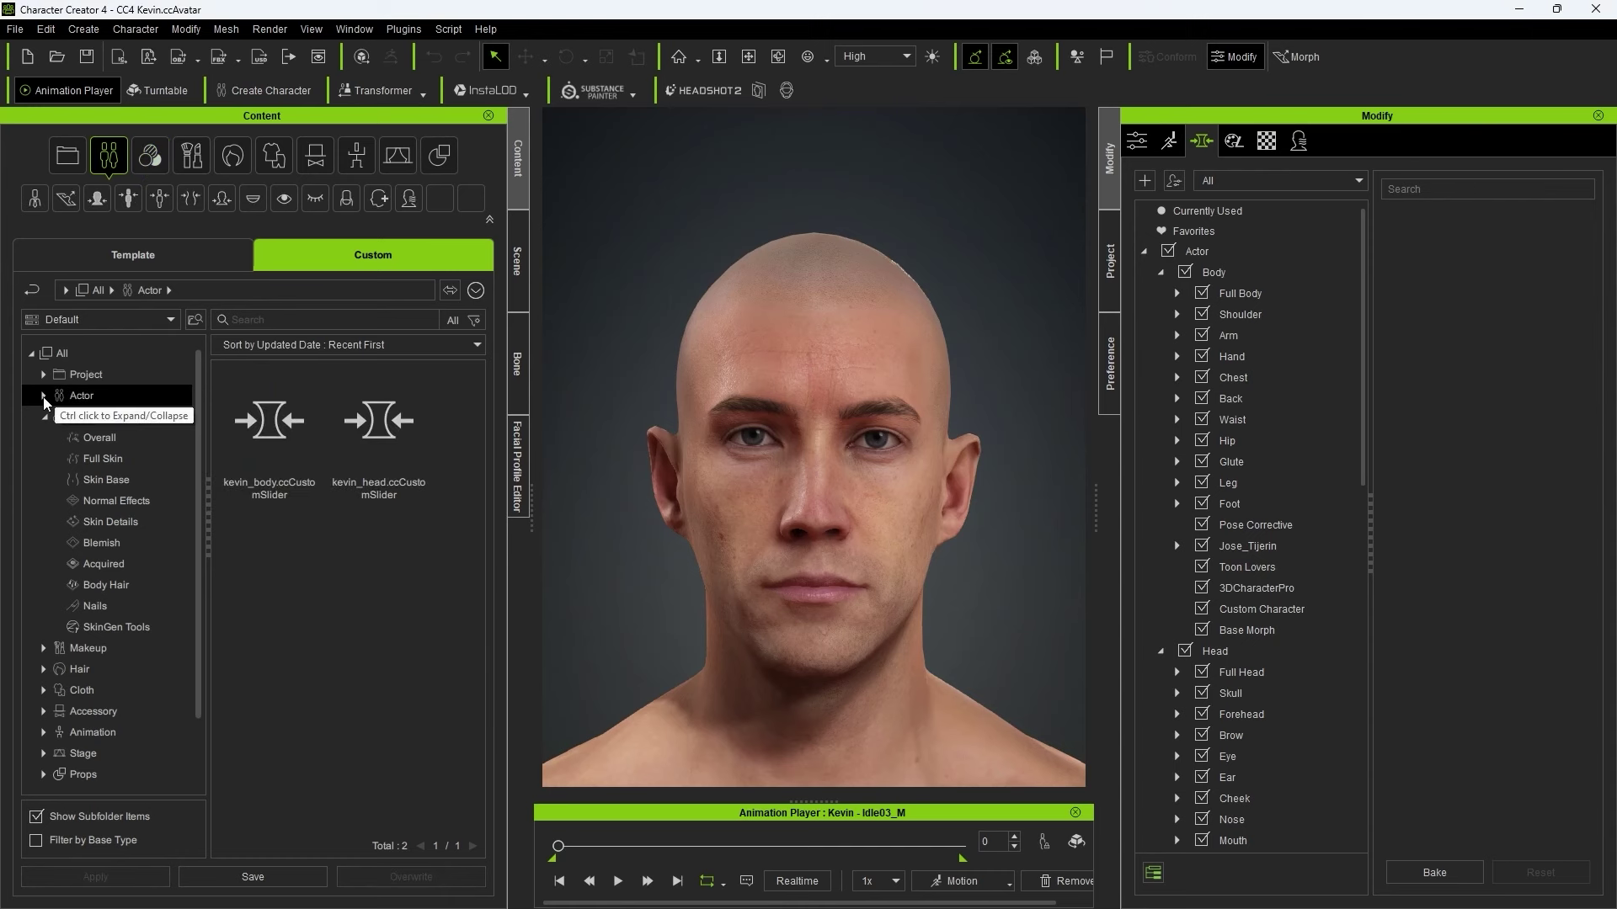
click(108, 585)
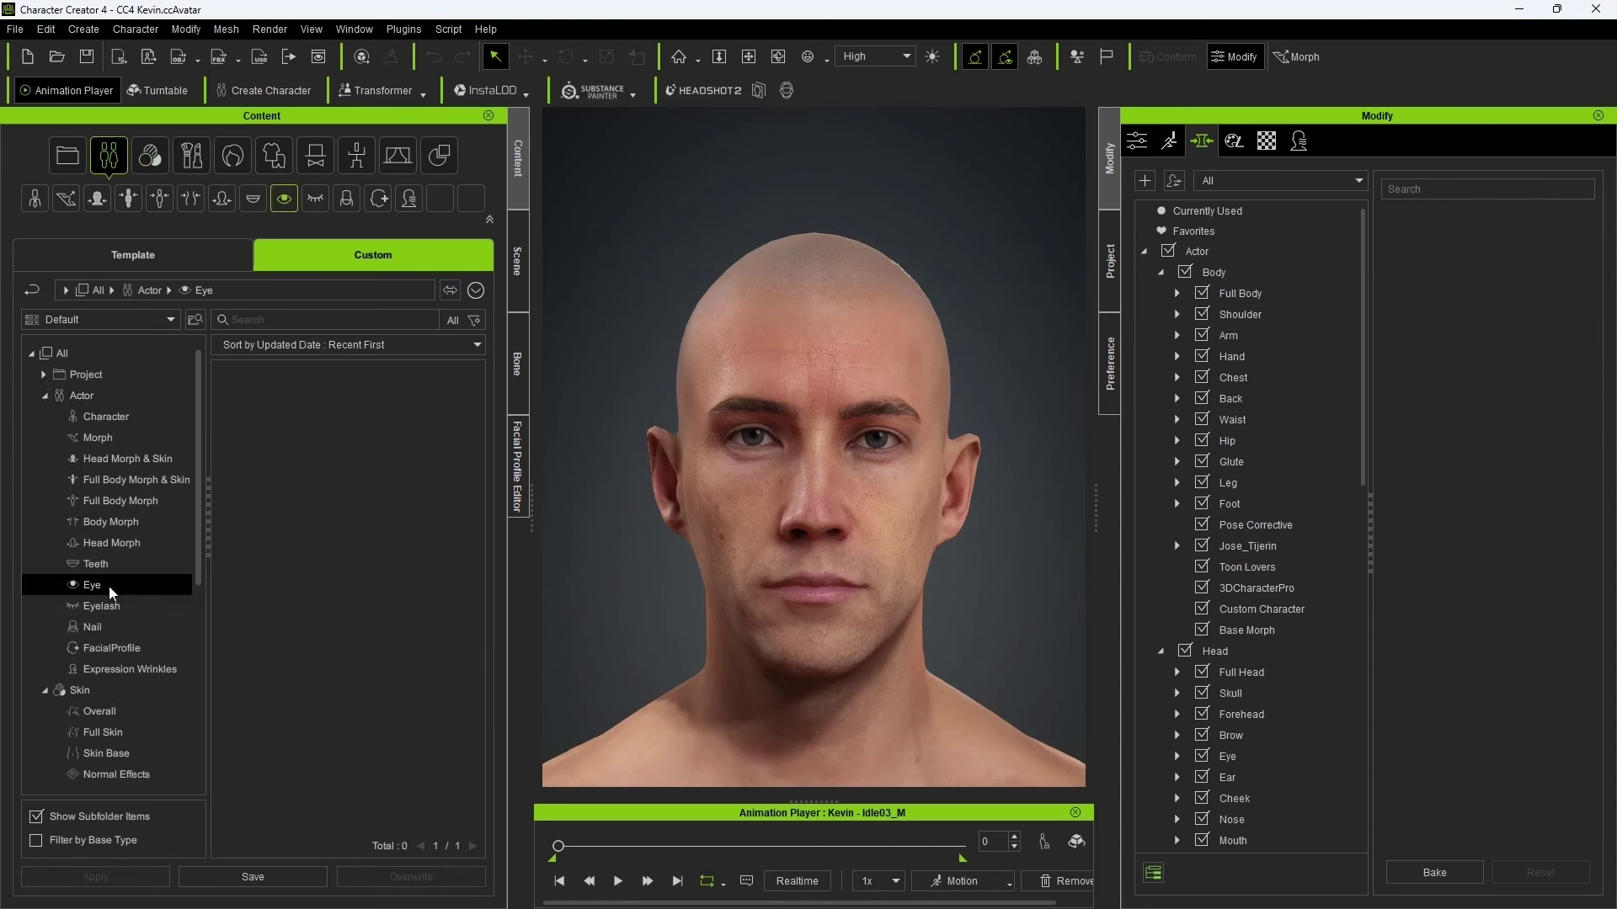
click(301, 879)
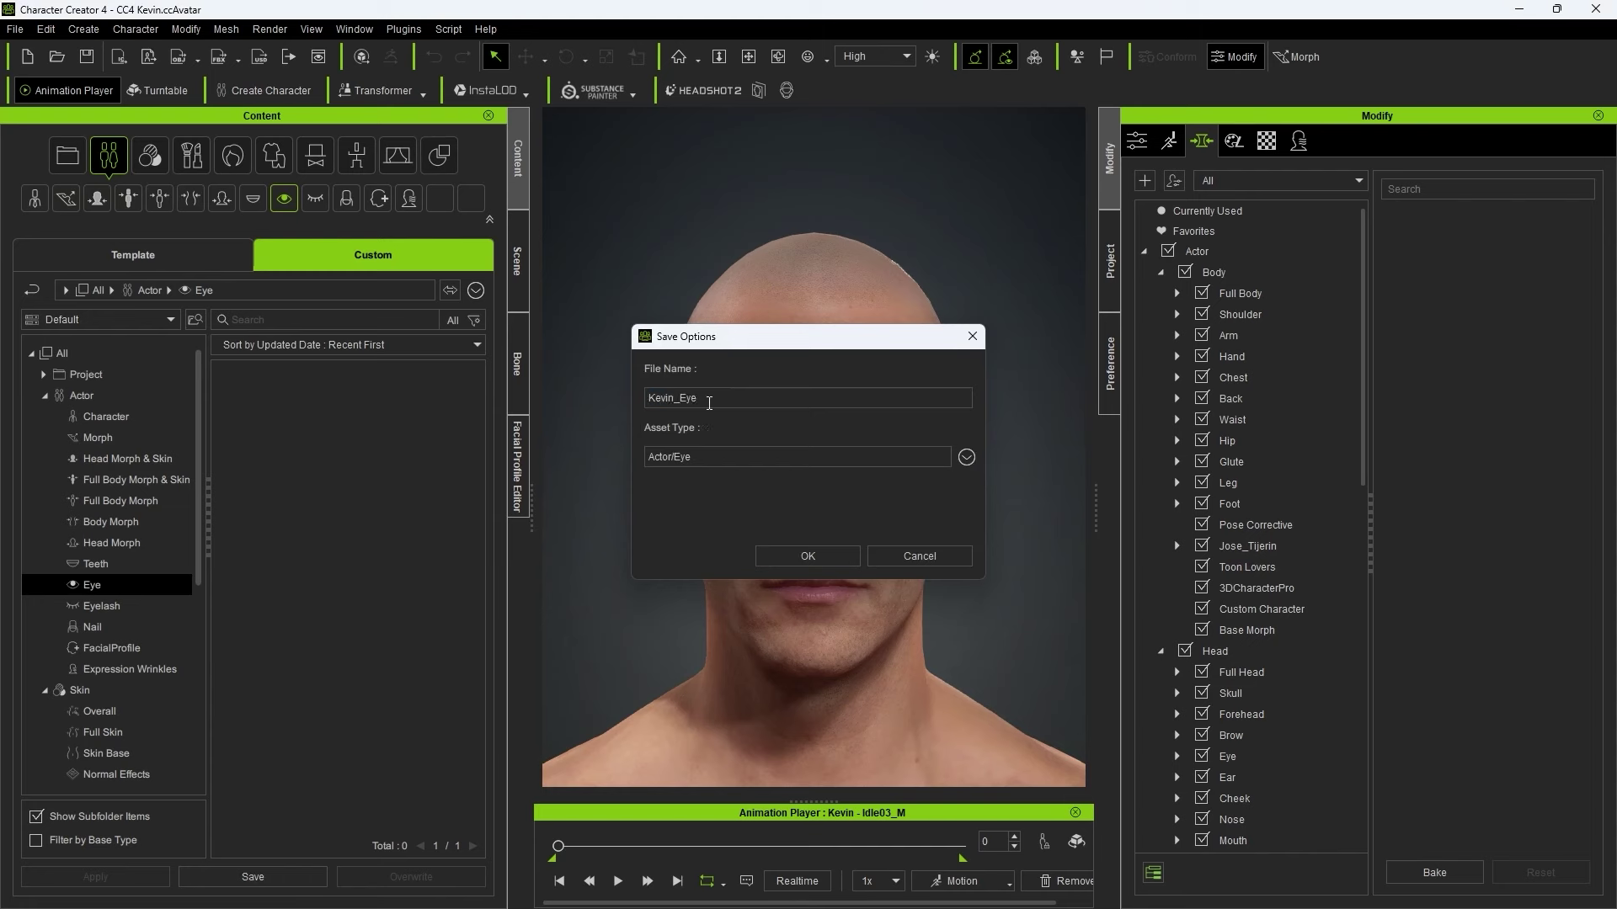
click(808, 556)
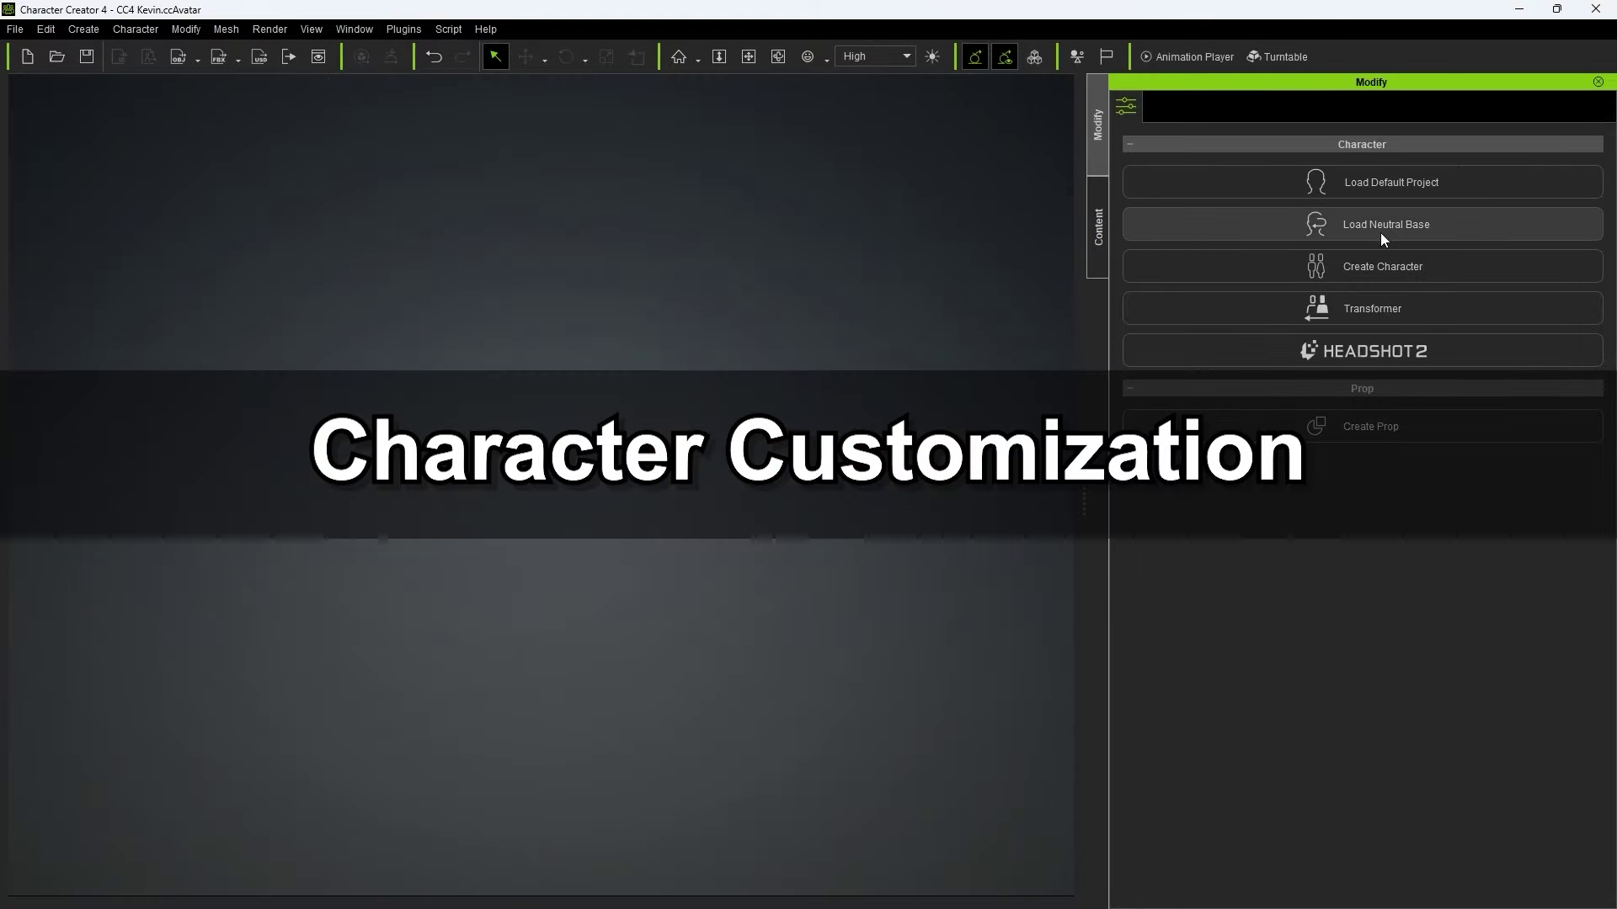
- Load a neutral base character and set its Kevin_Body morph to 100
click(1381, 234)
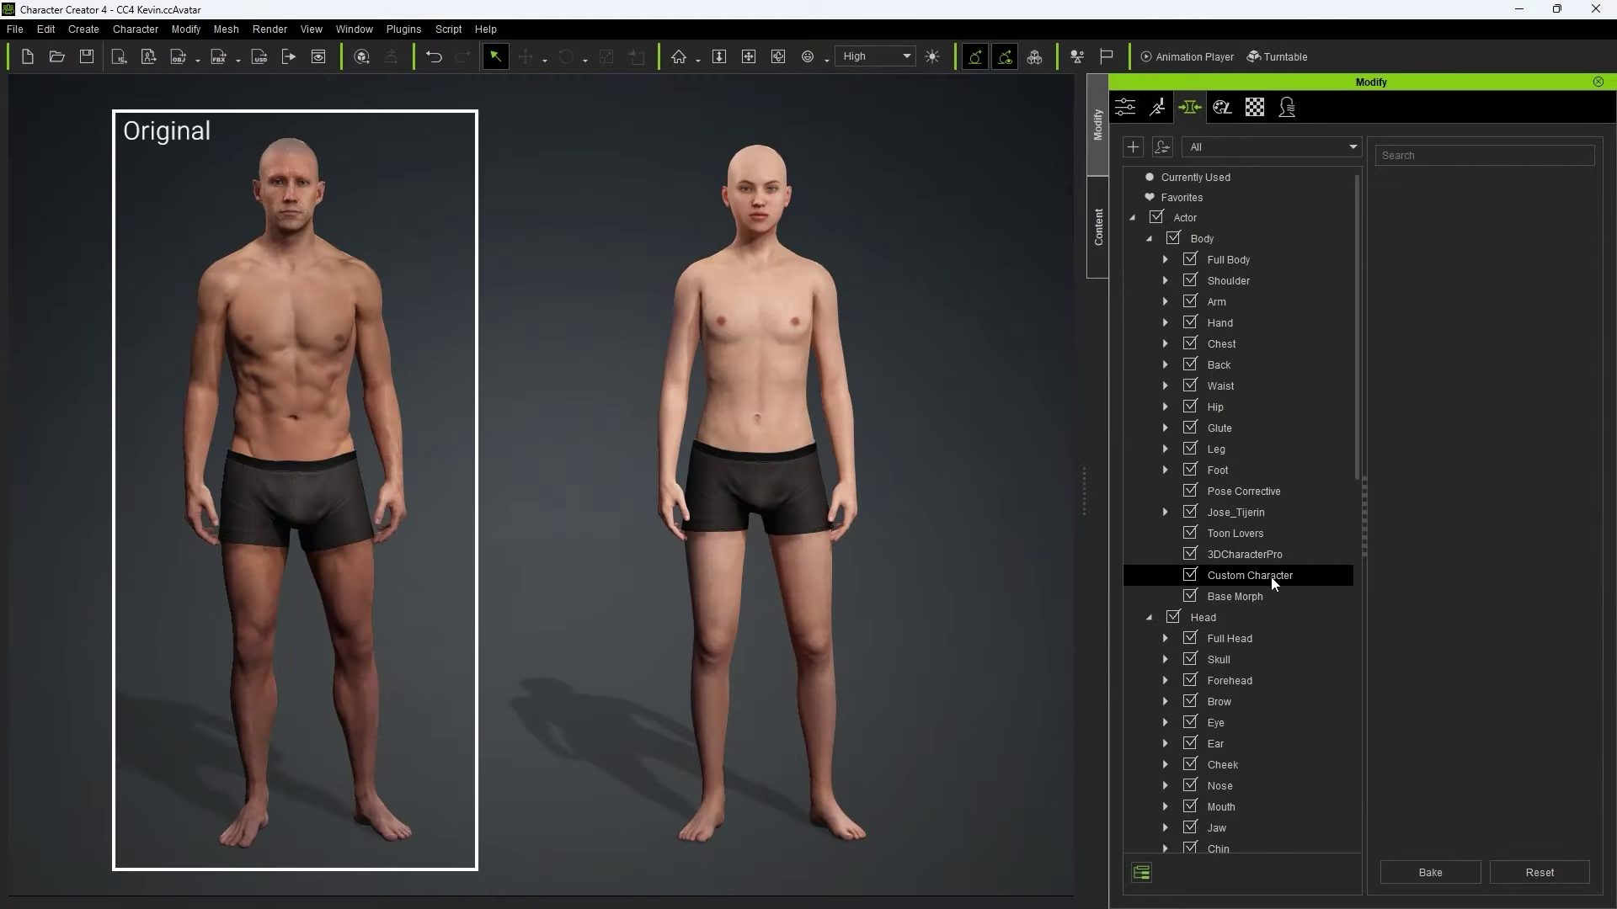
click(1254, 576)
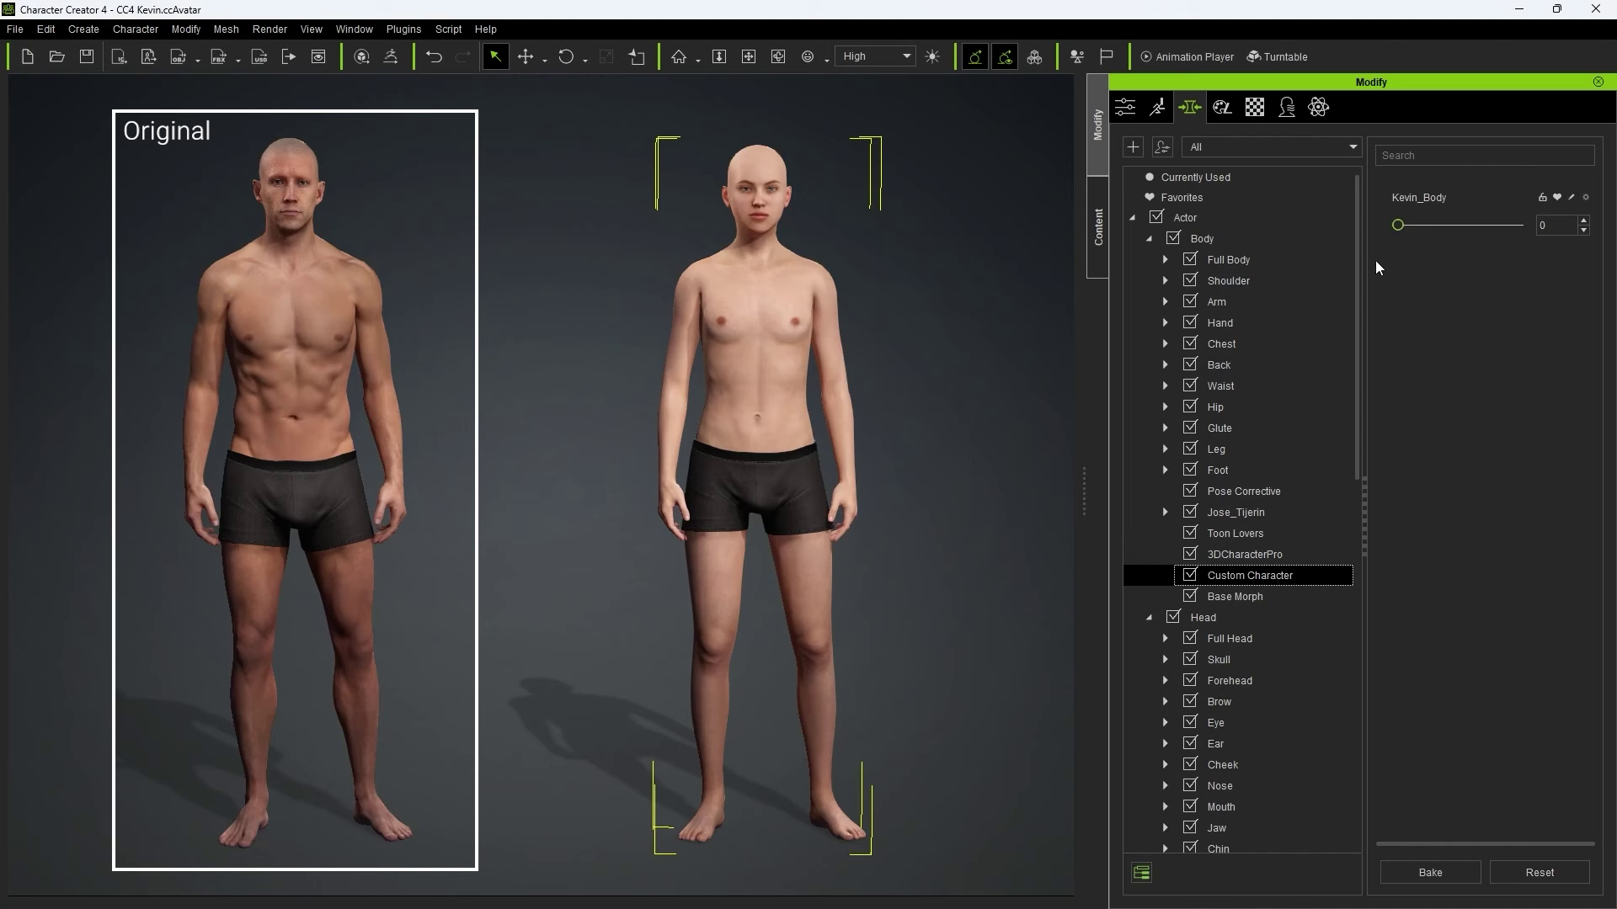
drag(1398, 225, 1541, 225)
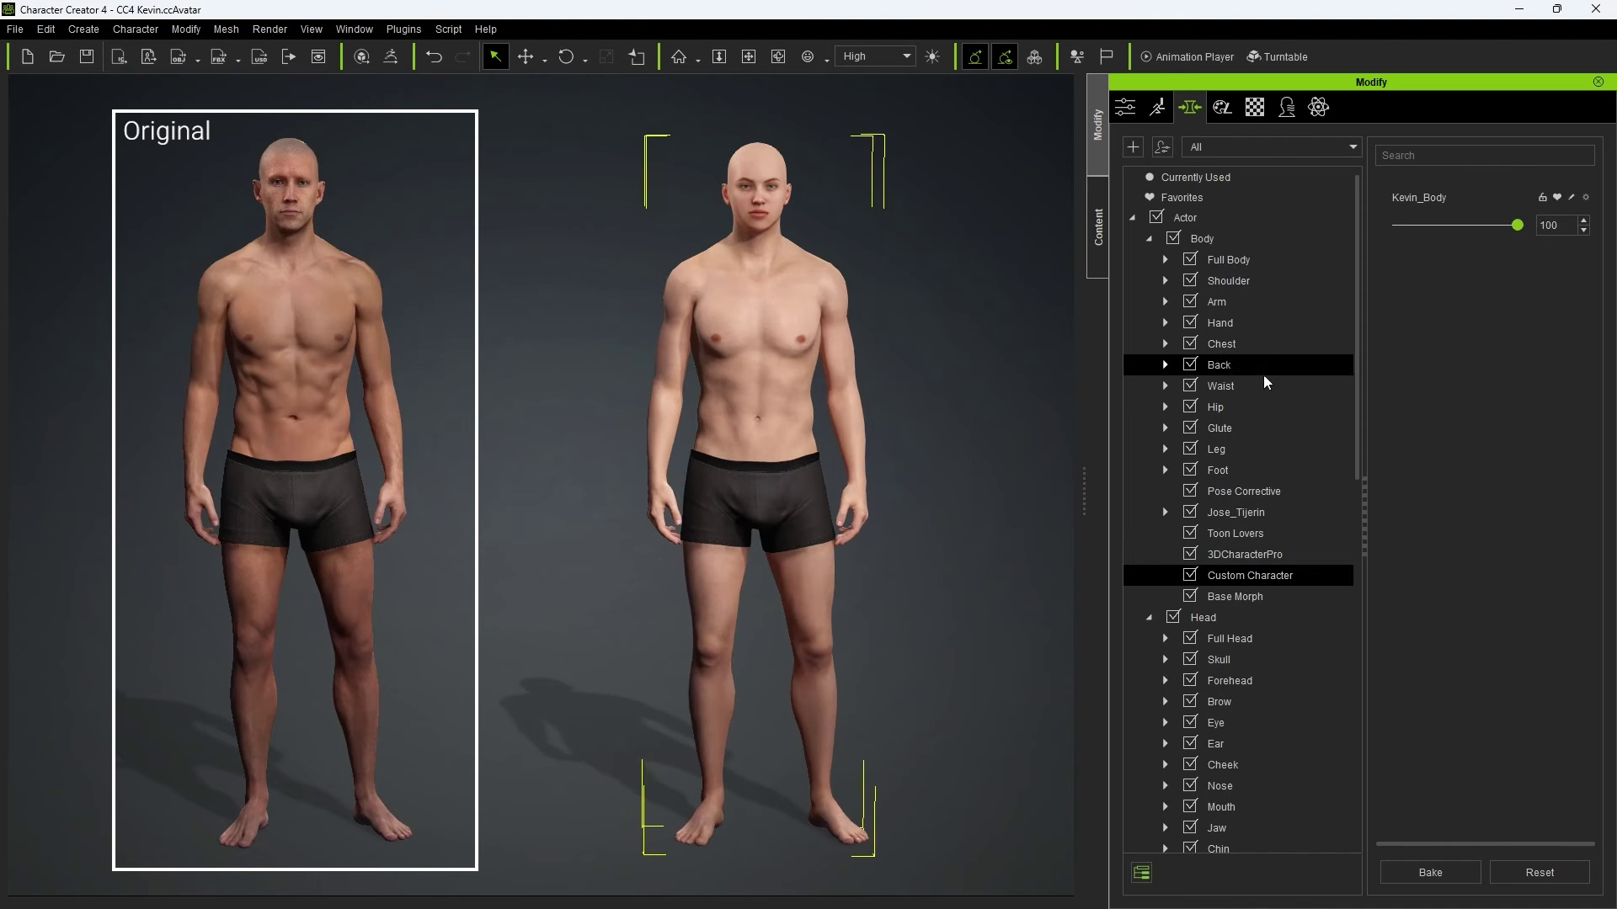
- Set the Kevin_Head morph to 100 to match Kevin's face
scroll(1297, 421, down, 5)
click(1280, 662)
drag(1398, 225, 1531, 225)
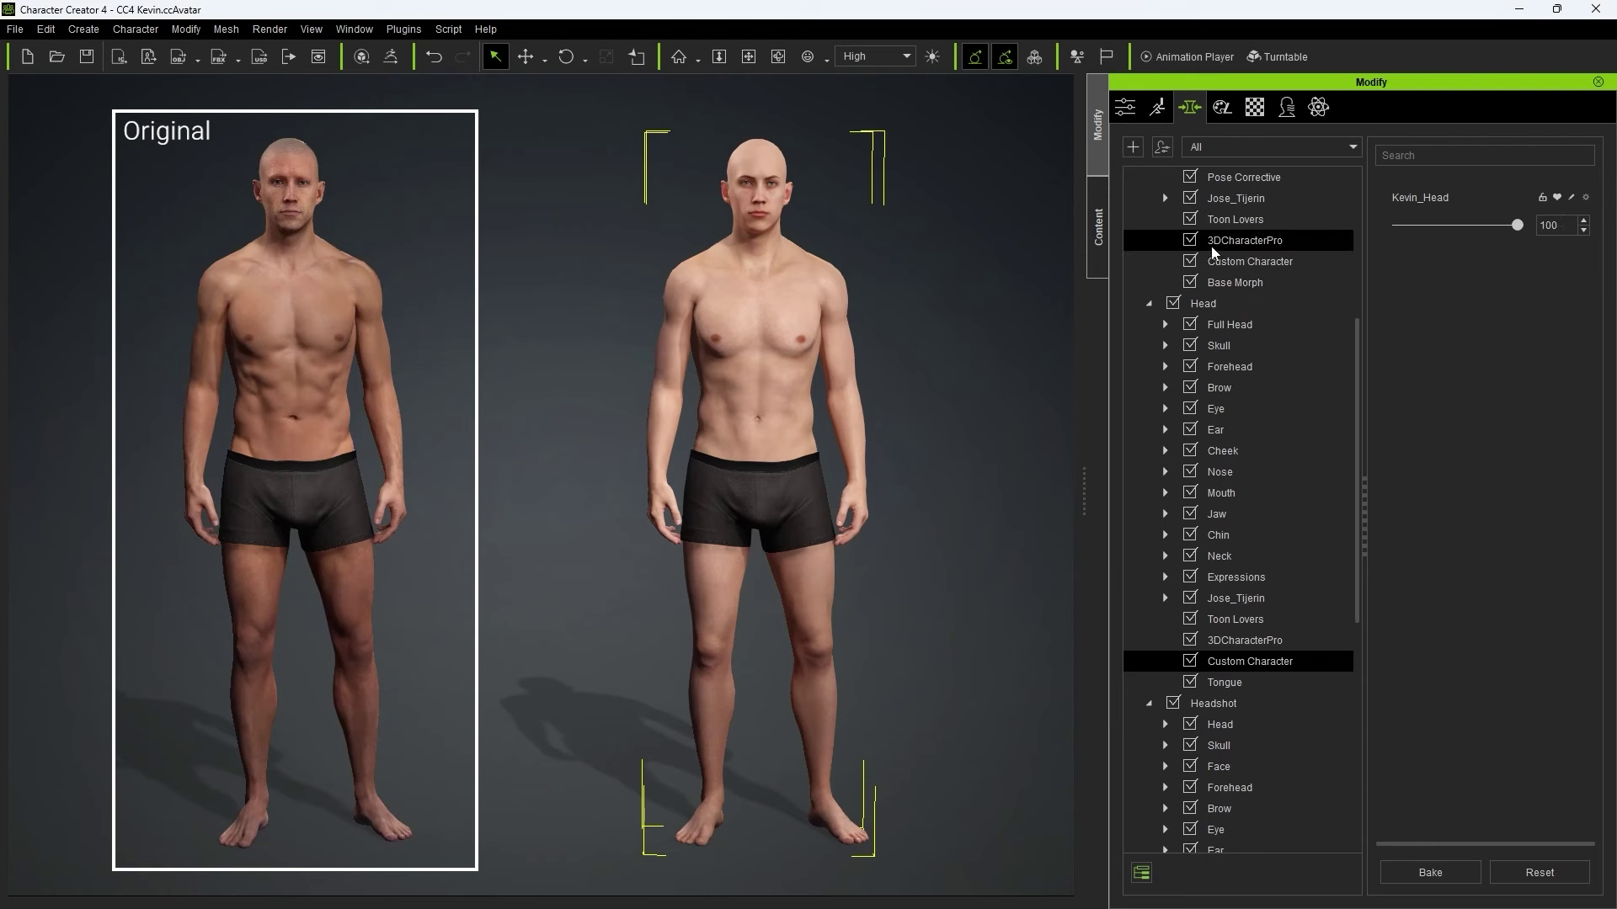
click(1098, 235)
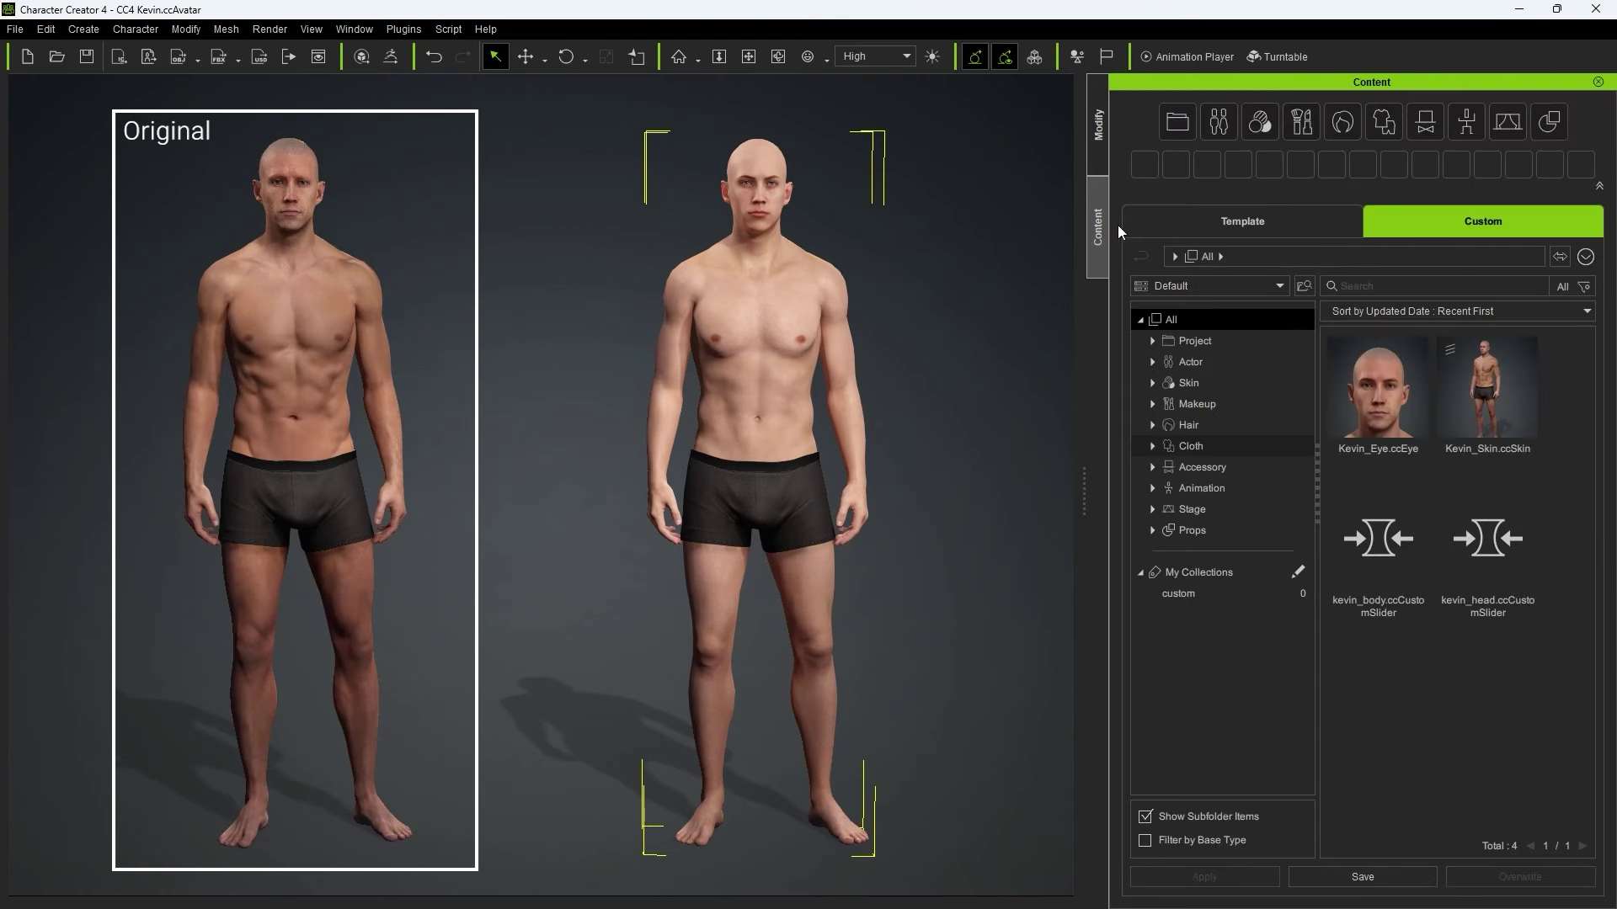
- Apply Kevin_Skin to the character and replace its eyes with Kevin_Eye
double_click(1467, 392)
click(768, 507)
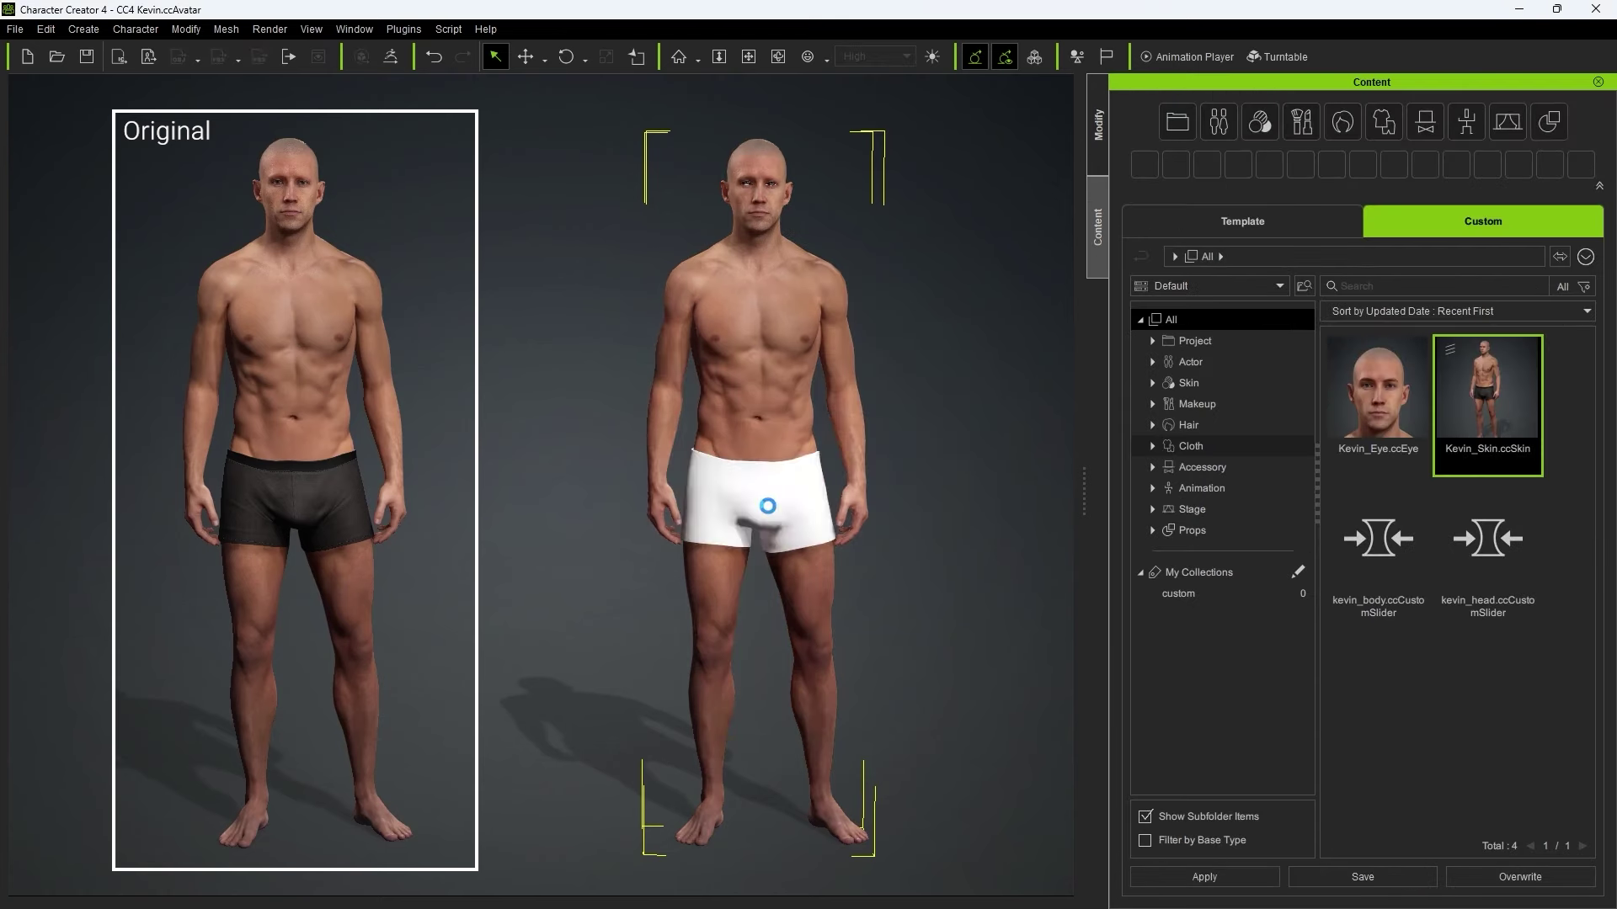
double_click(1381, 372)
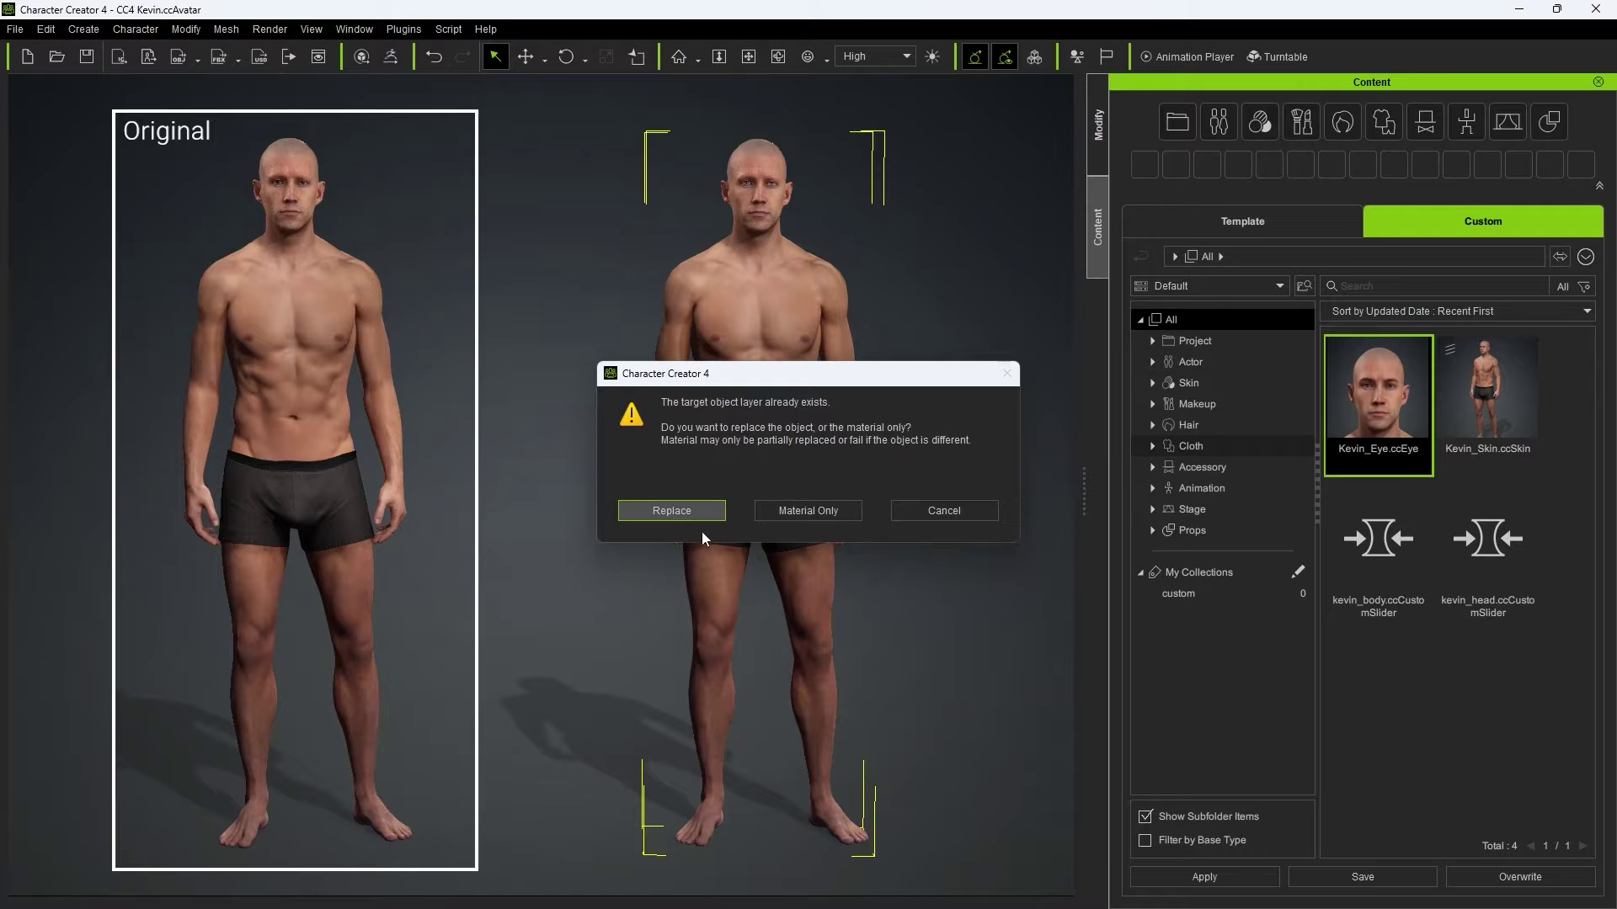
click(680, 514)
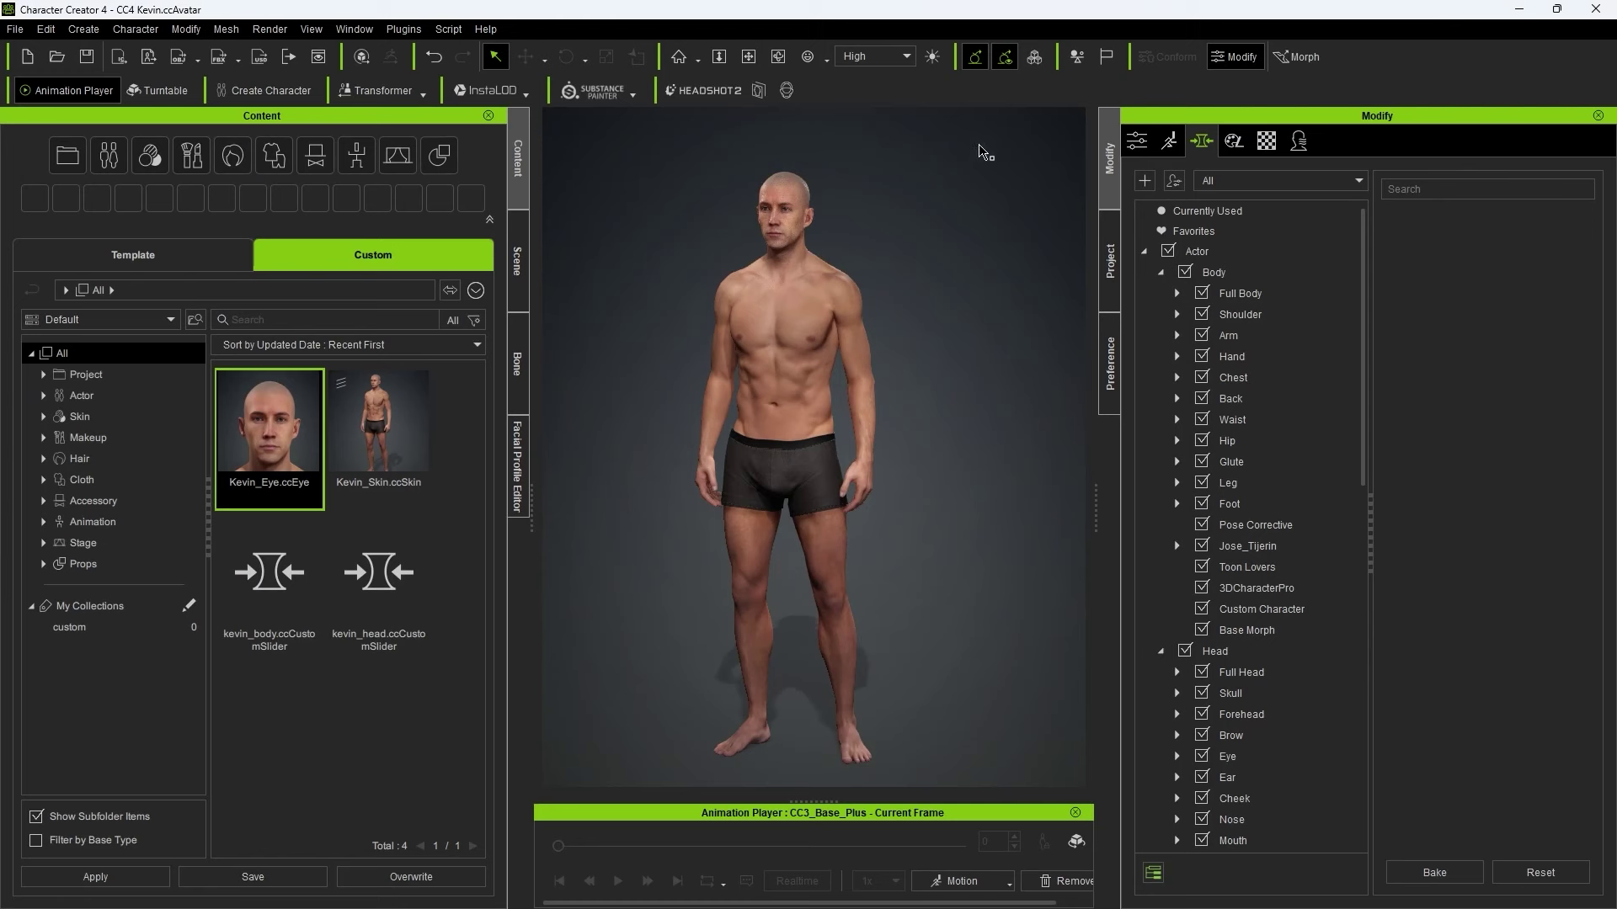
- Set the currently used Kevin_Body morph to 80 and Kevin_Head to 70
click(1303, 56)
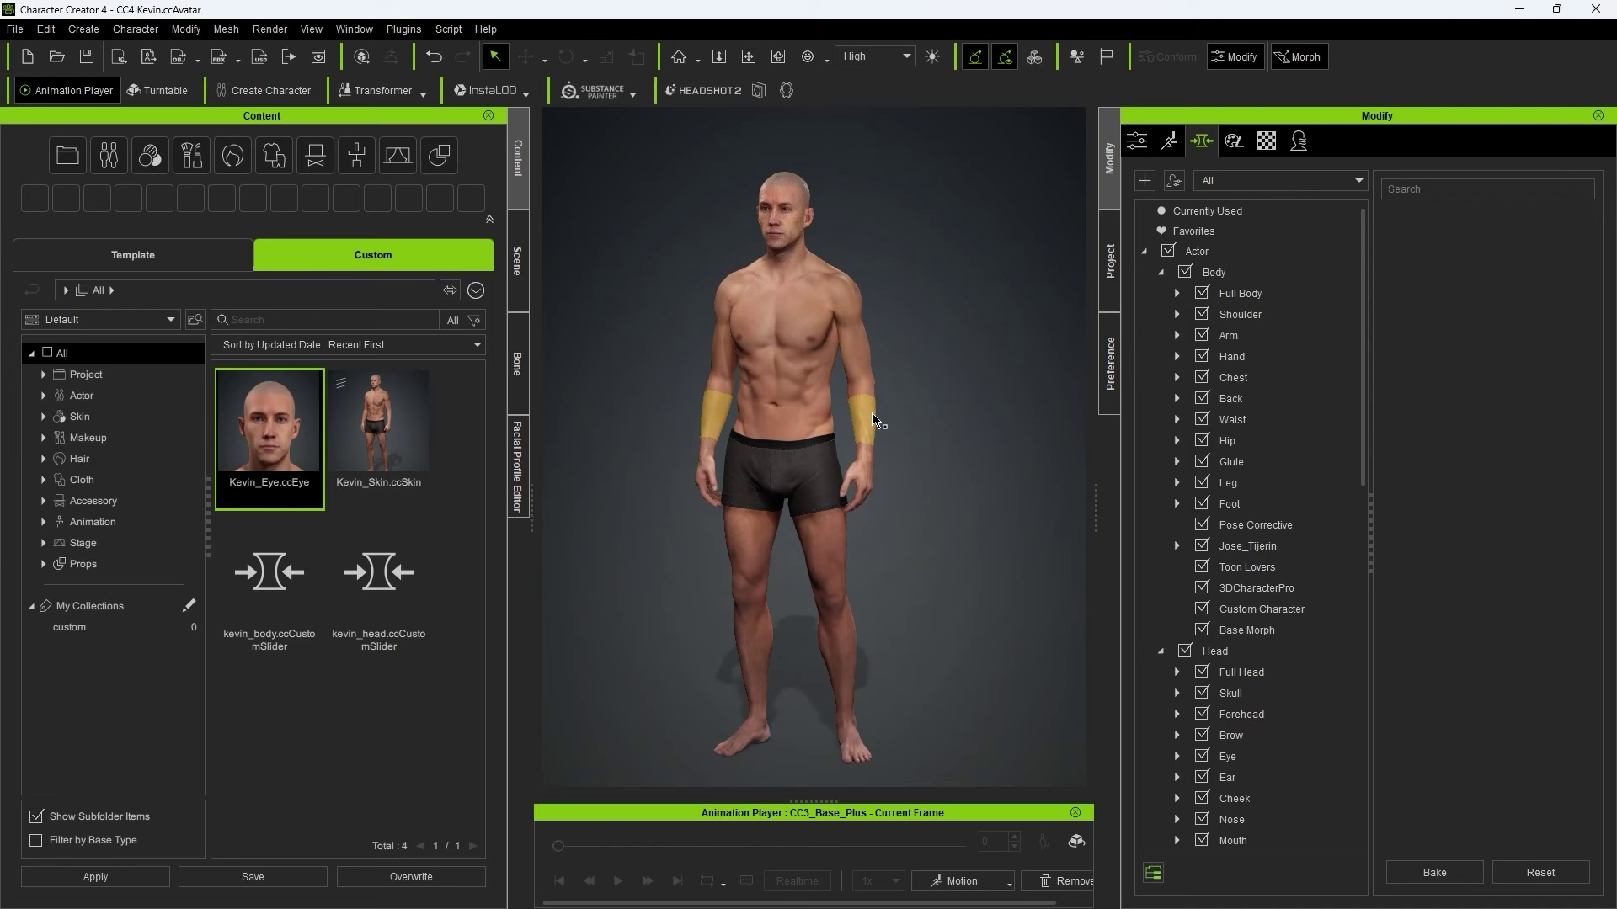
click(1216, 211)
mouse_move(1524, 266)
mouse_down()
mouse_move(1445, 266)
mouse_move(1524, 261)
mouse_up()
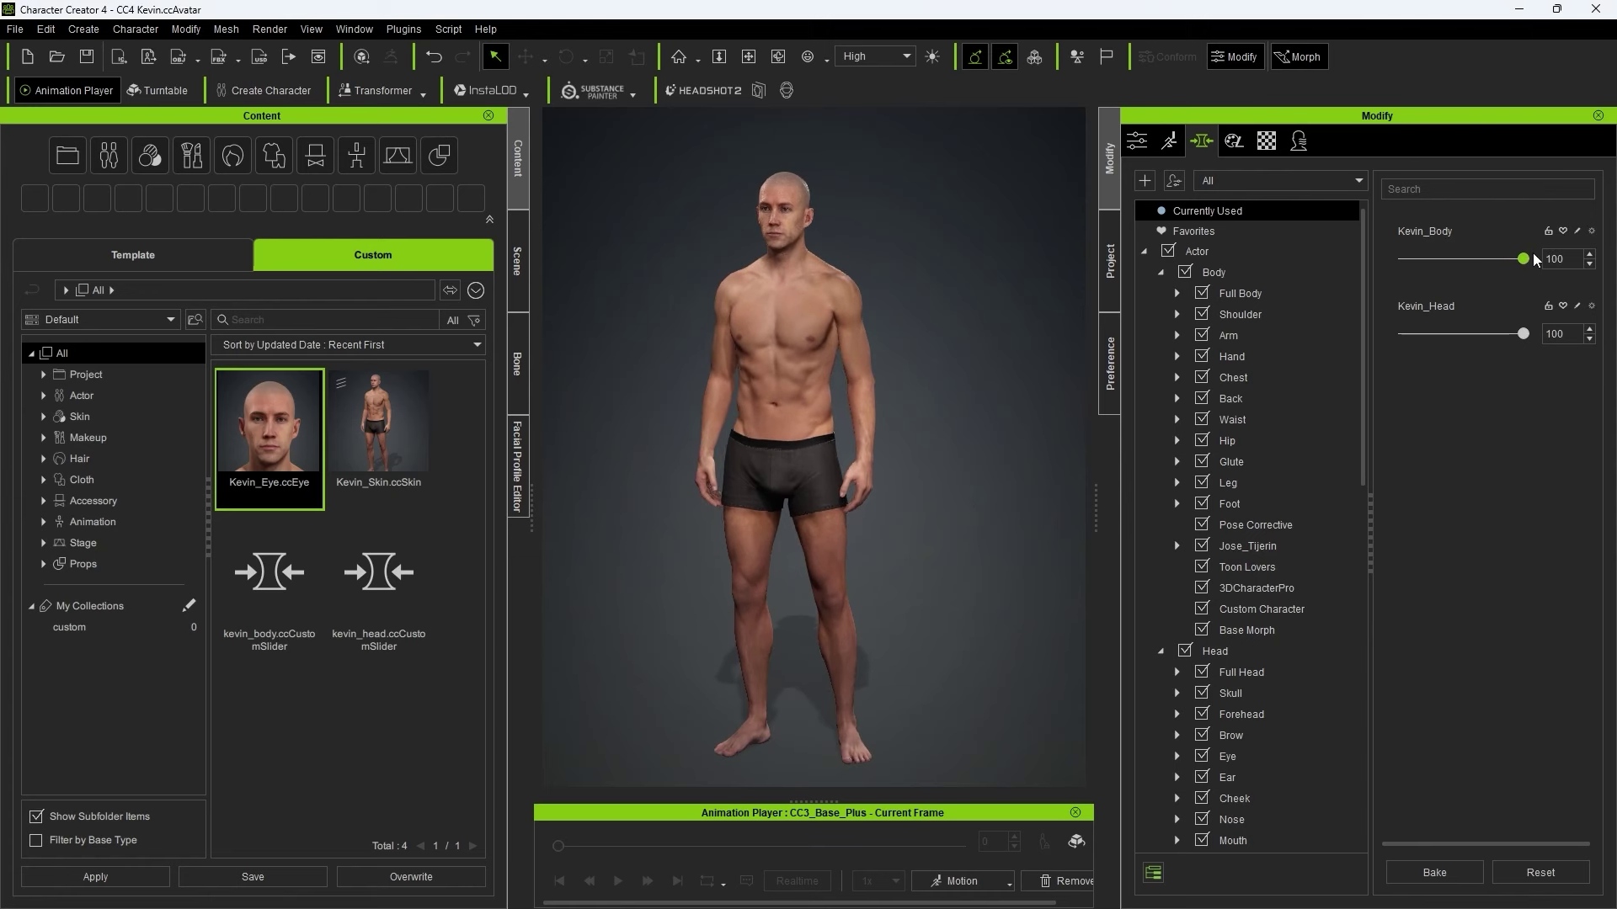
double_click(1534, 258)
key(Return)
drag(1509, 333, 1562, 333)
key(Return)
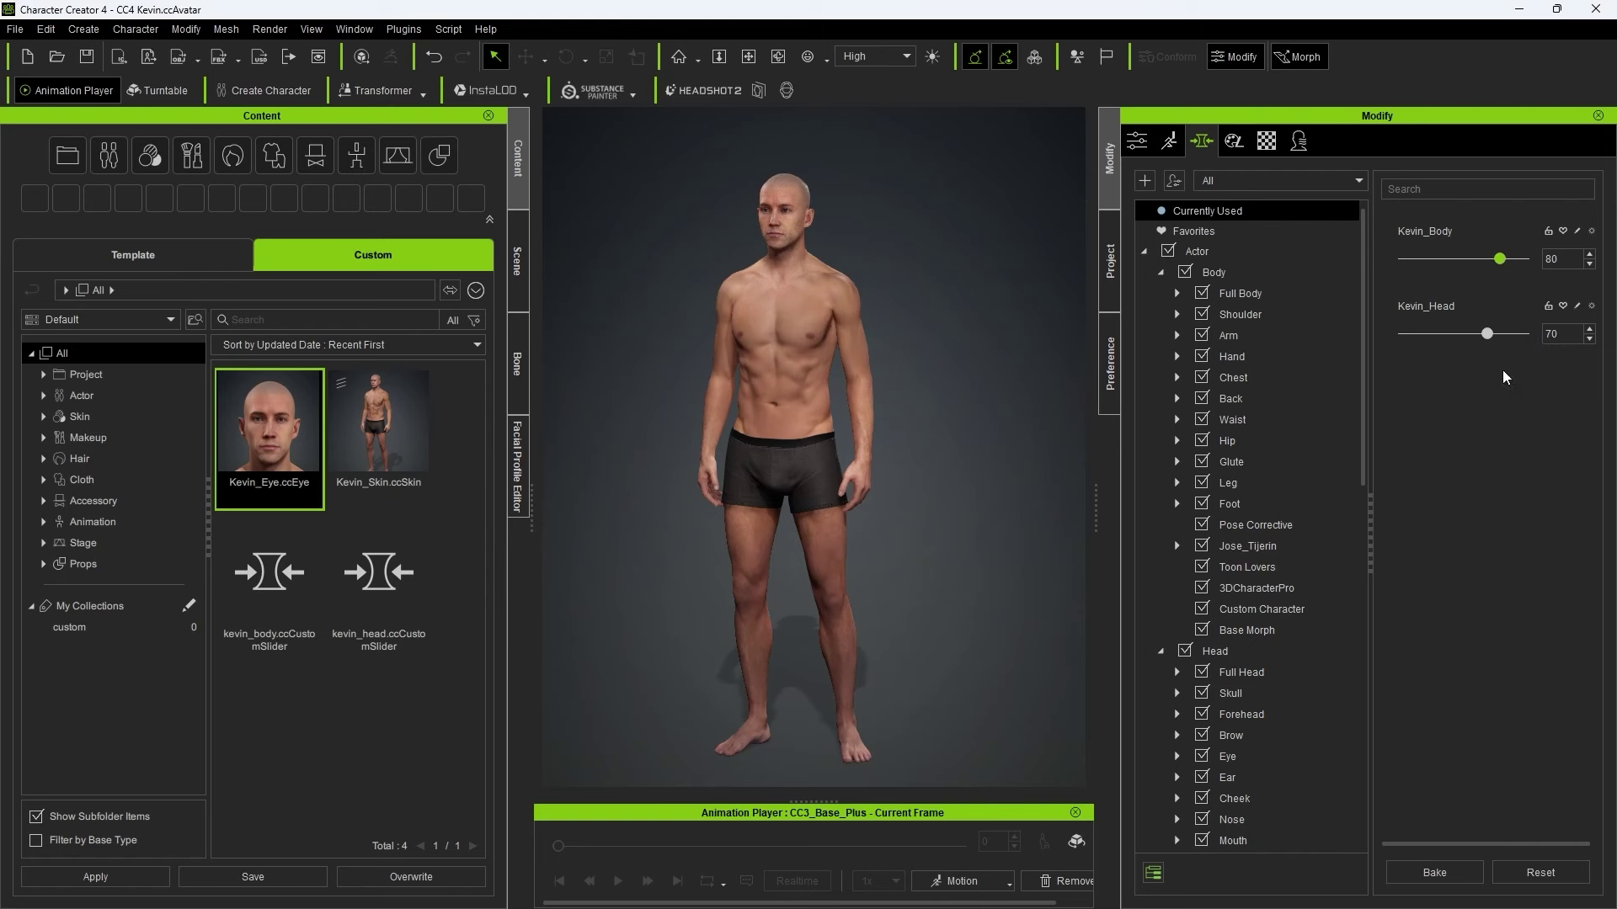
- Set Body Fat B to 24, Face Heavy to 29 and Chest Width to 22
click(1177, 293)
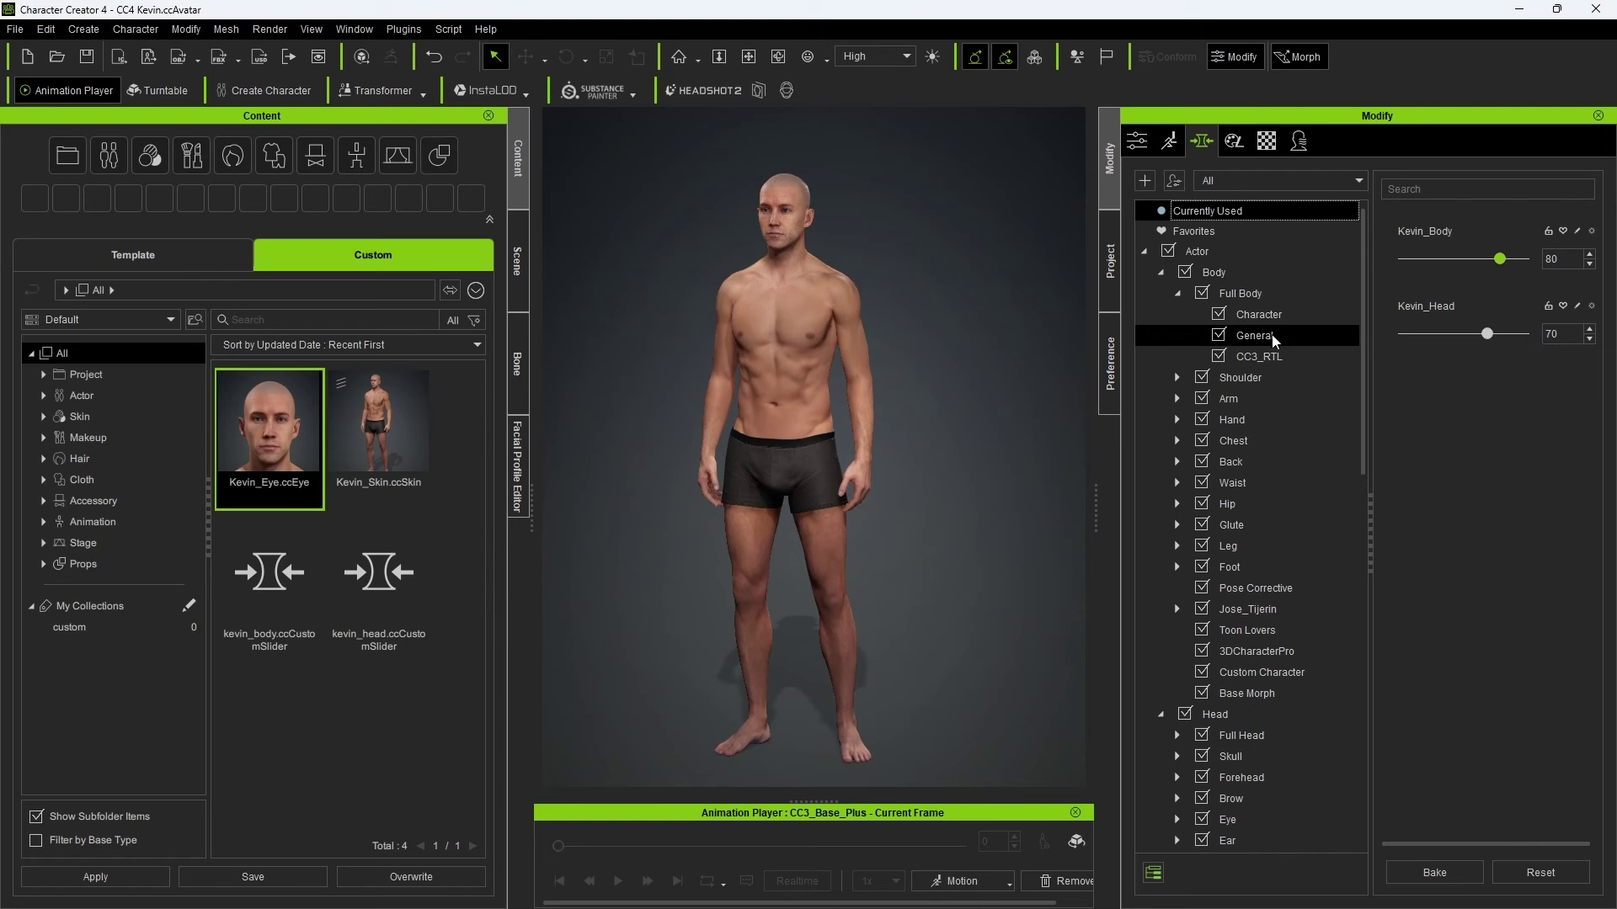
click(1254, 335)
drag(1443, 408, 1468, 410)
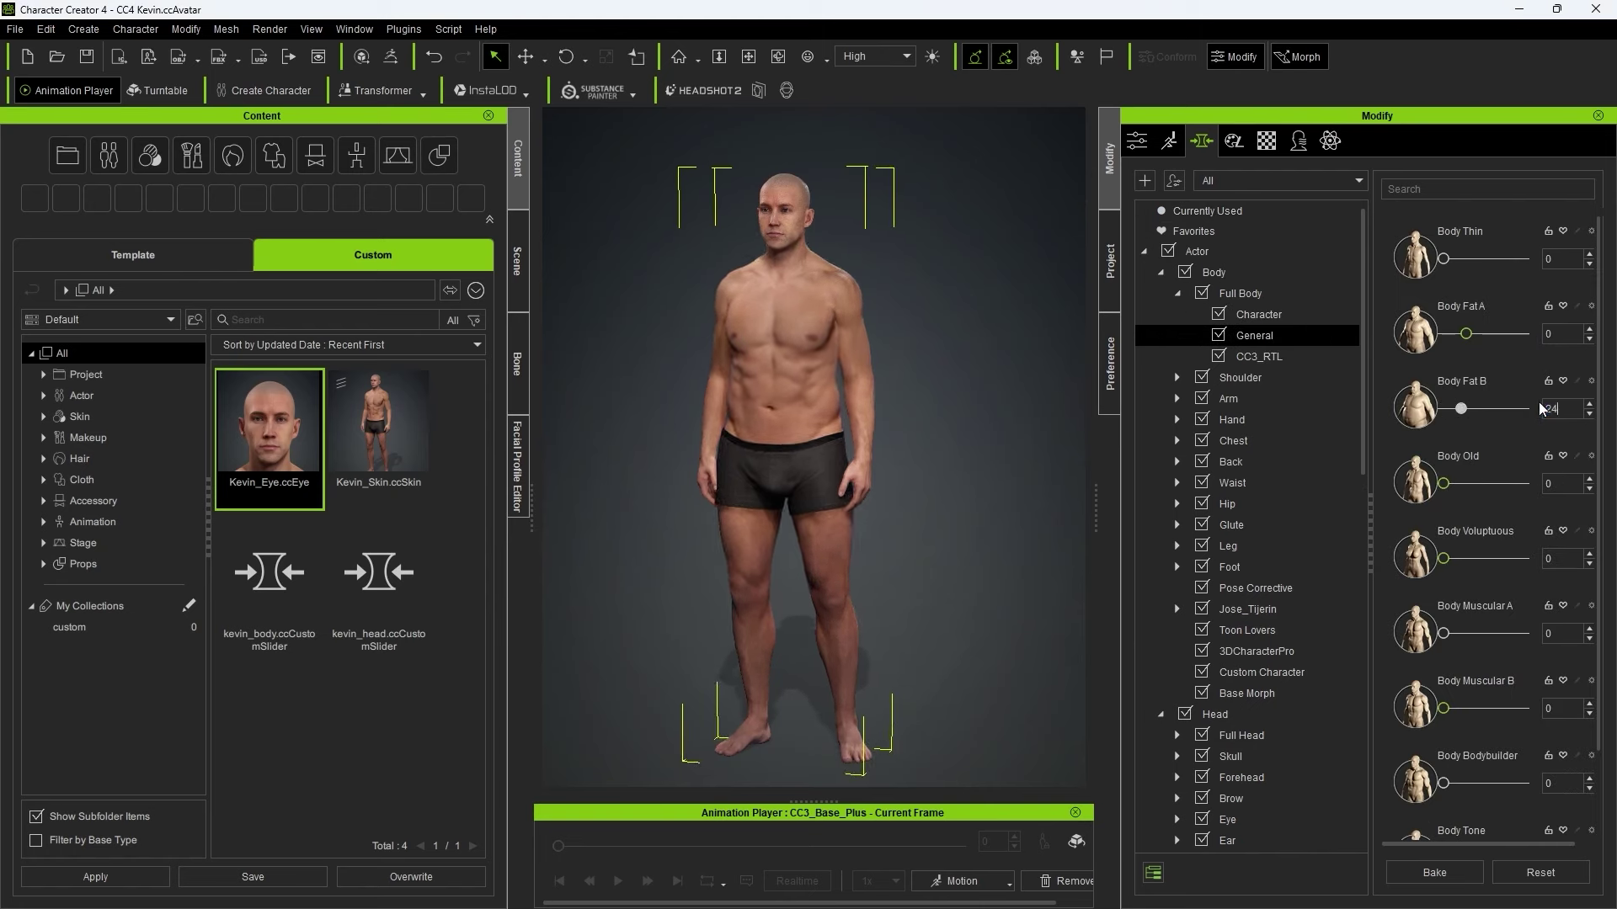
scroll(1244, 302, down, 5)
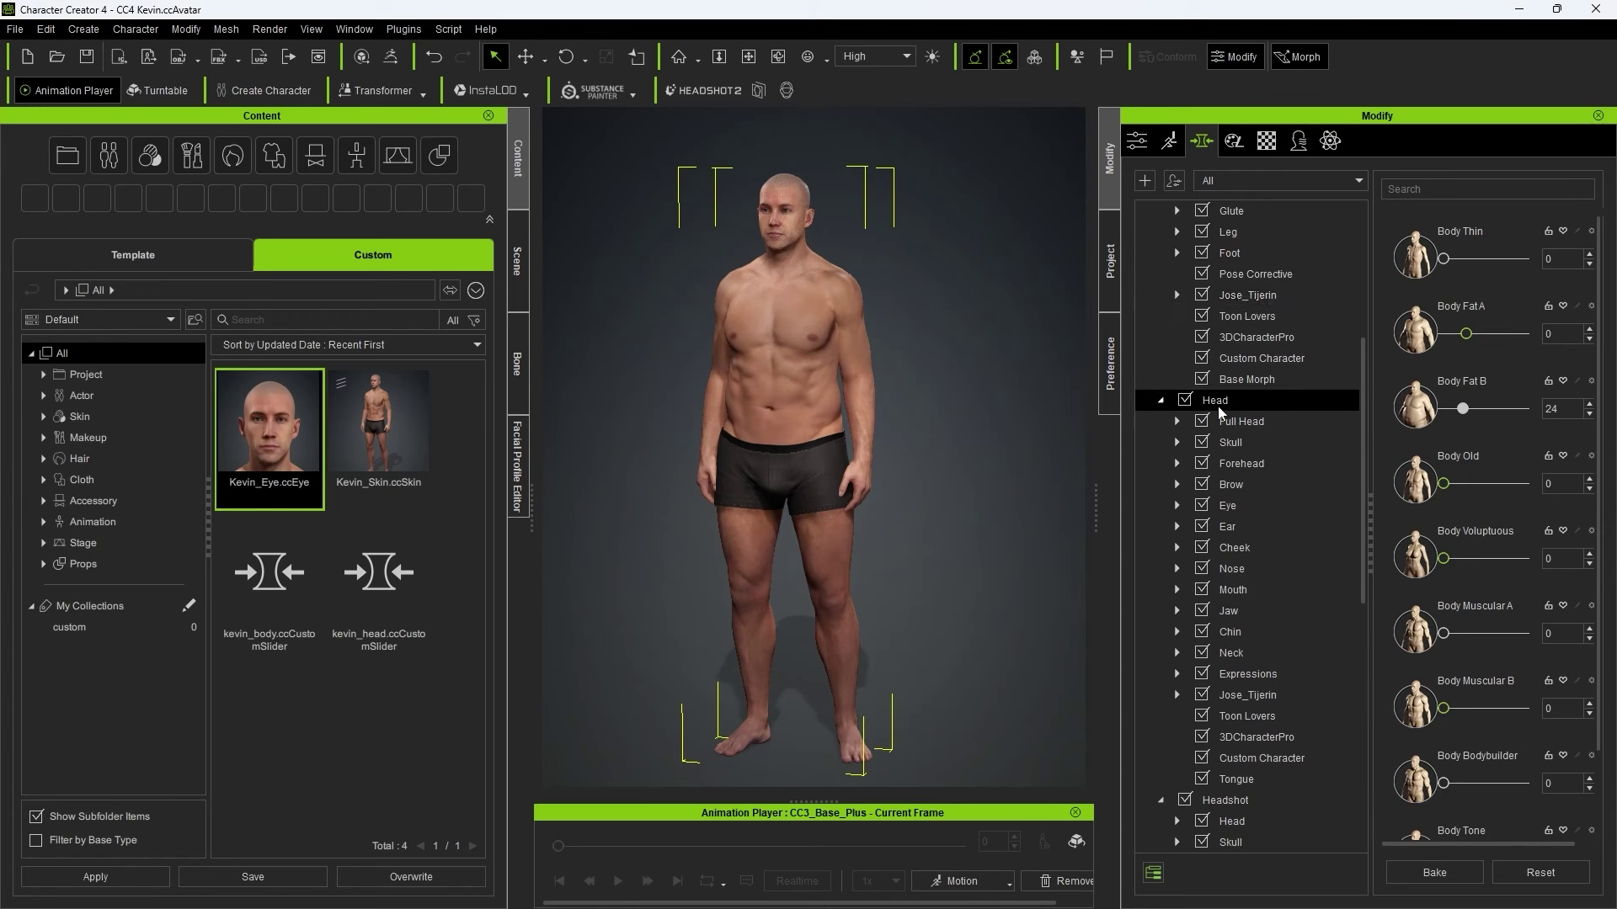
click(1177, 421)
click(1251, 463)
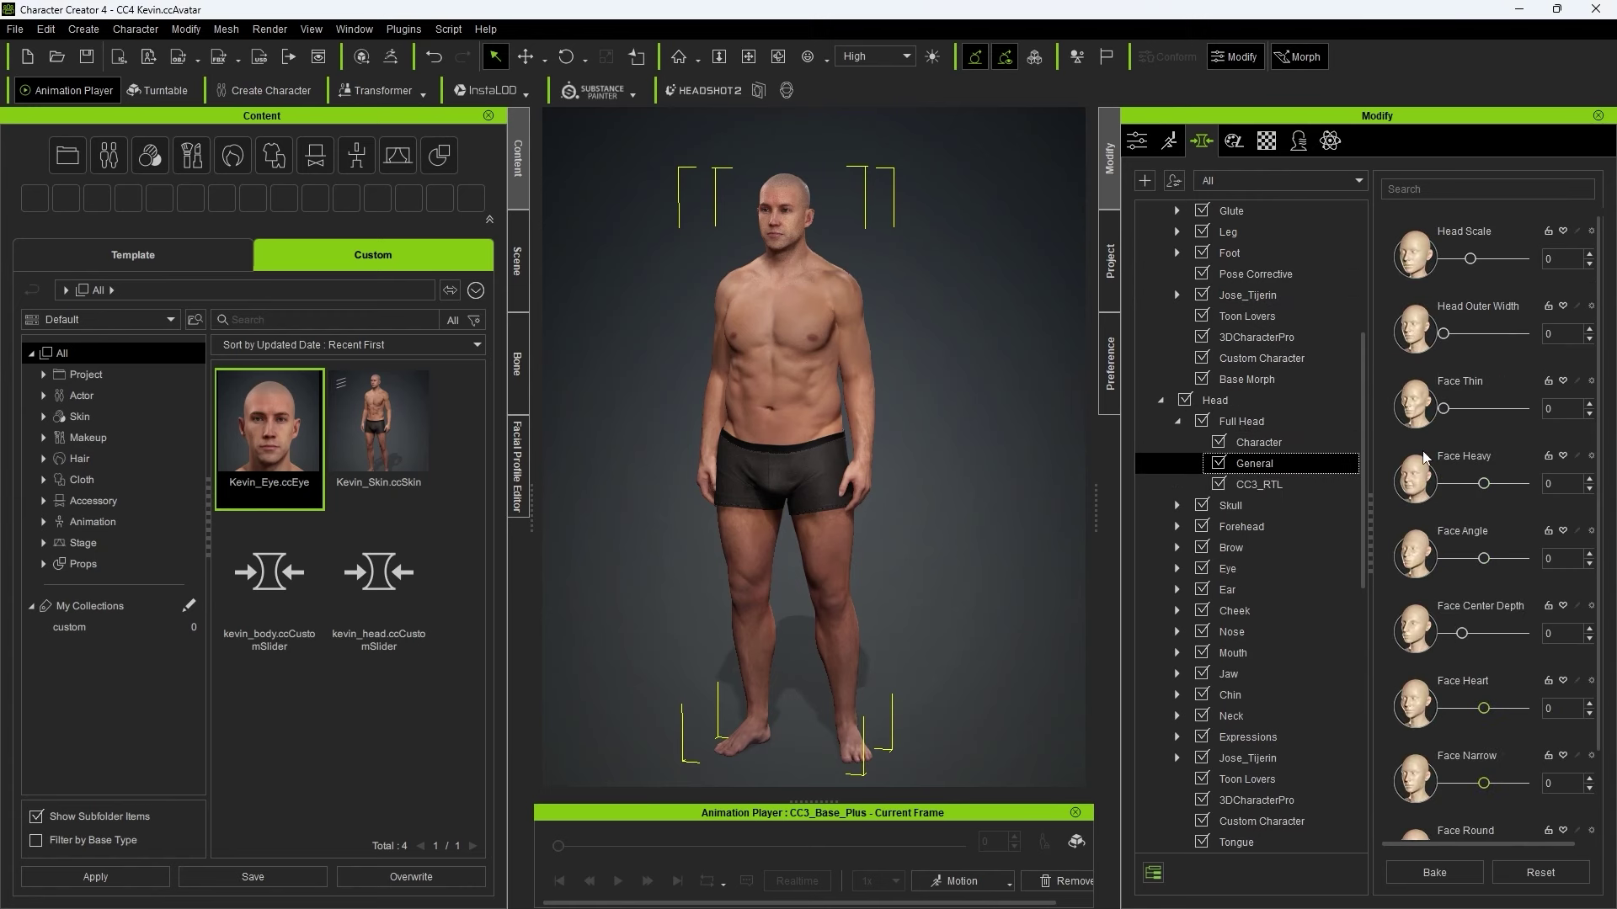
scroll(1432, 449, down, 1)
drag(1483, 442, 1529, 452)
click(1329, 464)
- Push the belly out further by sculpting the abdomen from a side view
click(846, 362)
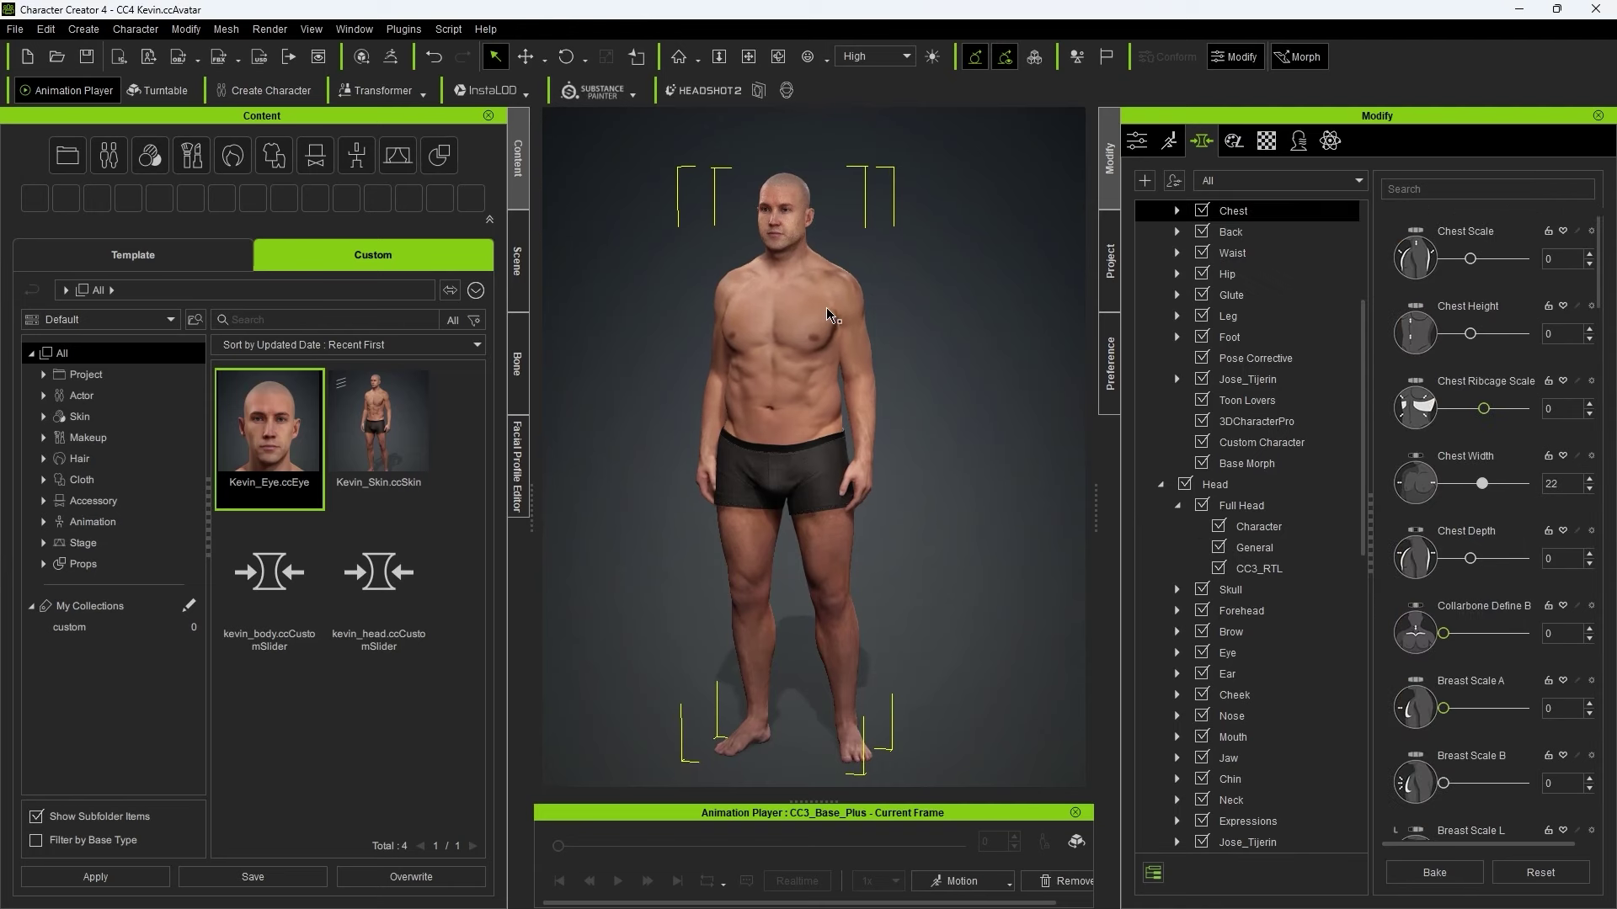
click(863, 659)
scroll(949, 488, up, 4)
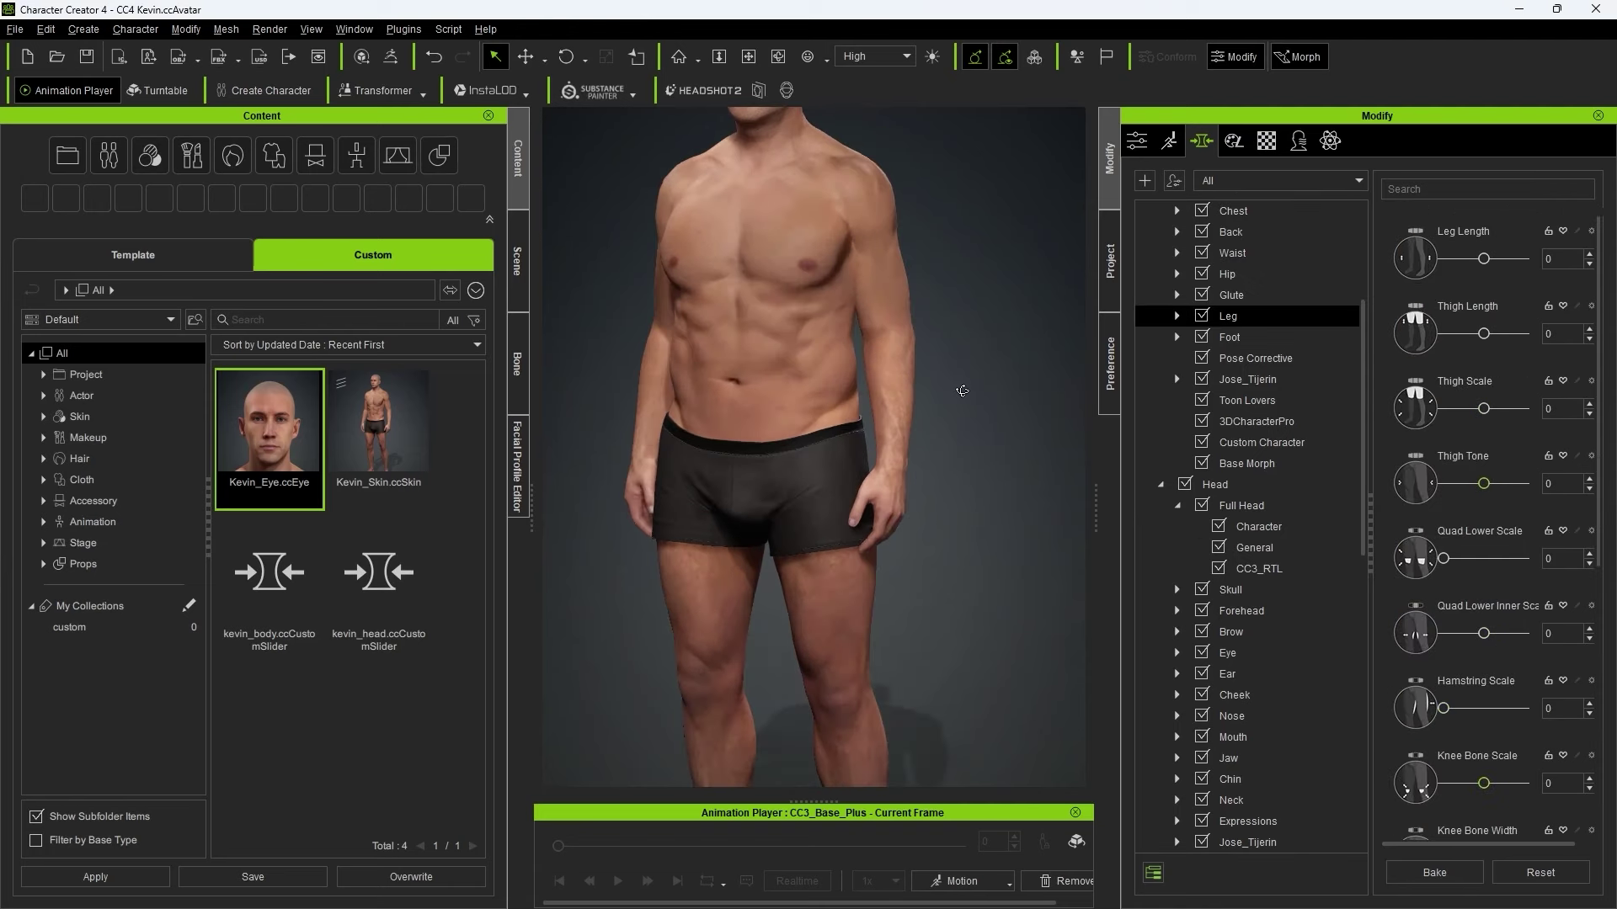
right_drag(960, 390, 741, 394)
drag(694, 397, 671, 400)
right_drag(657, 426, 620, 440)
- Widen the jaw by sculpting directly on the face
click(887, 461)
middle_drag(968, 278, 961, 450)
click(869, 374)
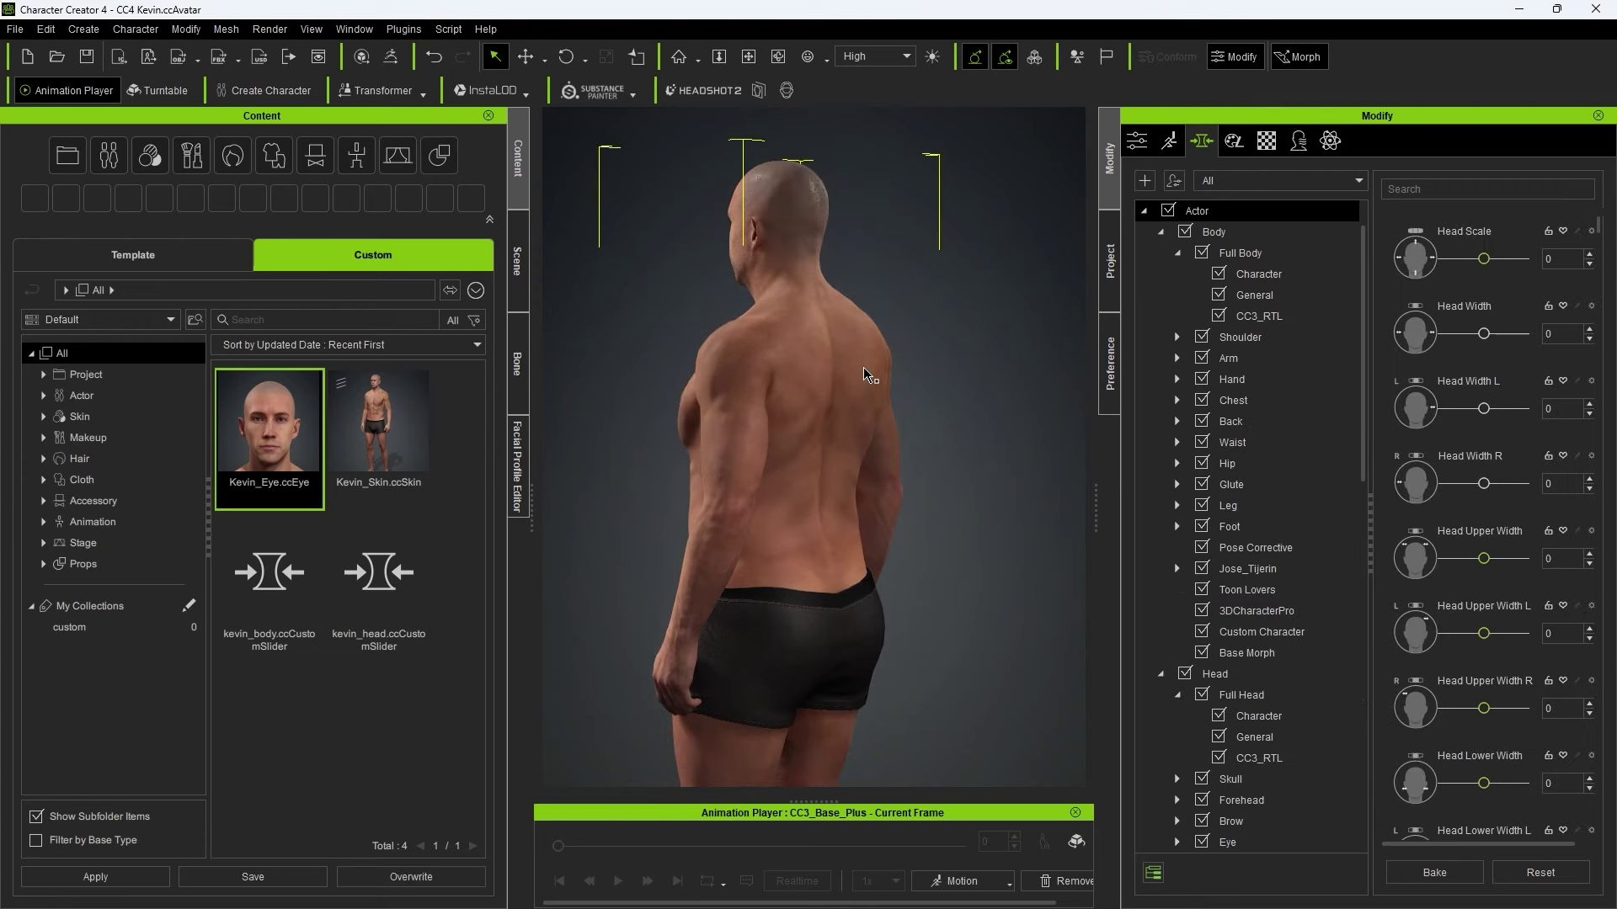
right_drag(721, 327, 925, 385)
middle_drag(842, 383, 837, 495)
scroll(837, 494, up, 5)
drag(768, 425, 741, 423)
right_drag(677, 400, 884, 336)
click(890, 331)
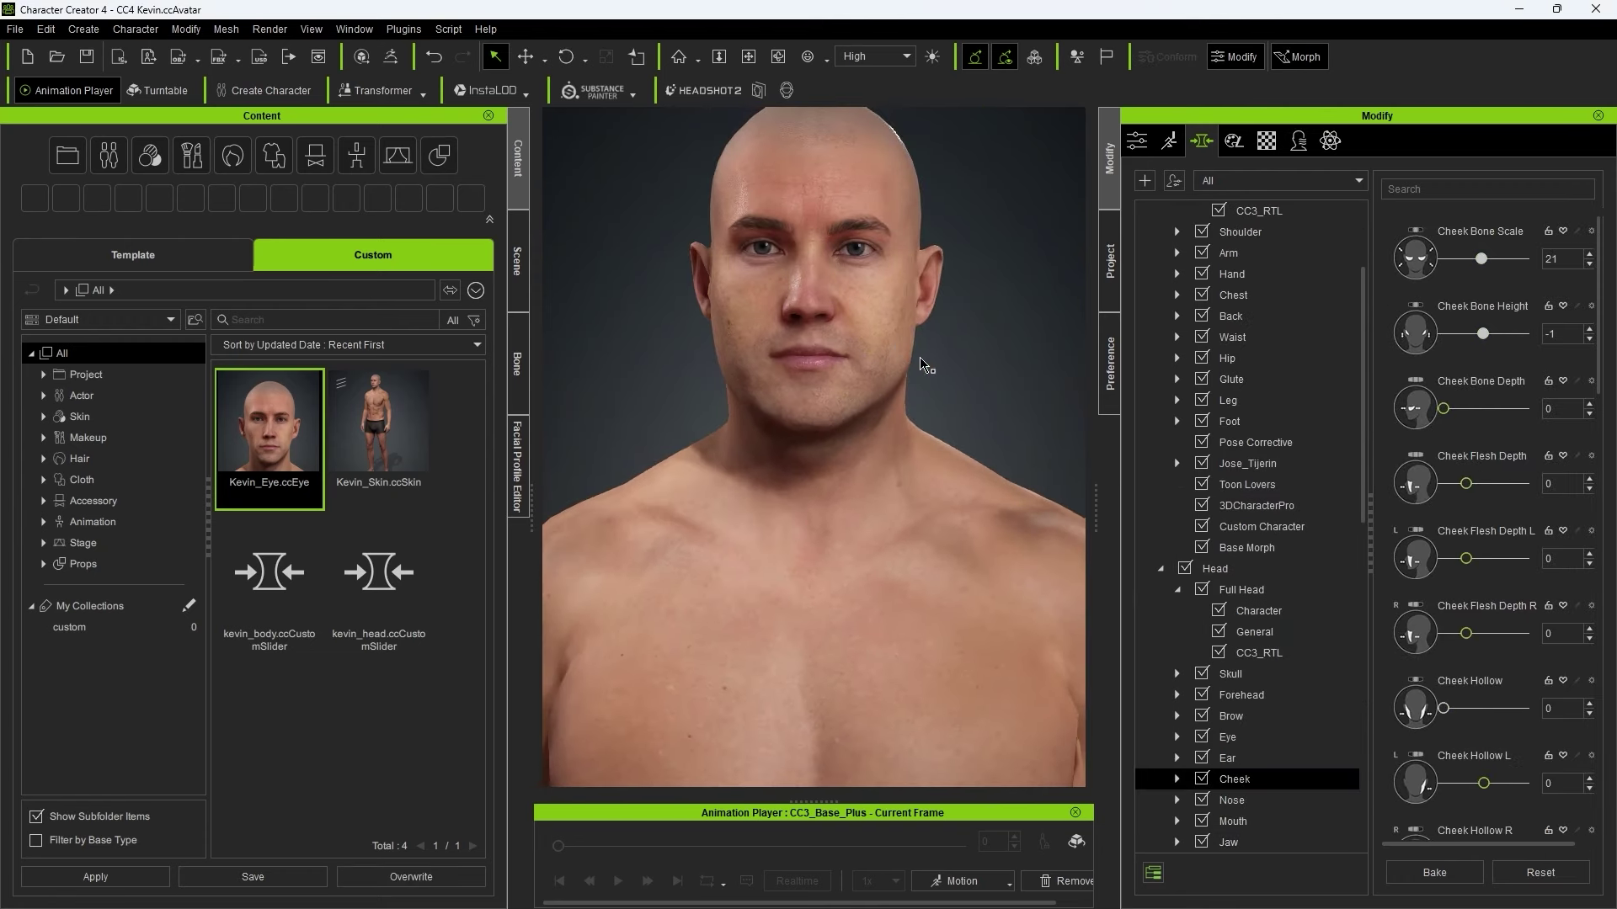
scroll(934, 371, down, 5)
- Widen the shoulders and slightly slim the abdomen with the Shoulder and Waist sliders
click(1268, 237)
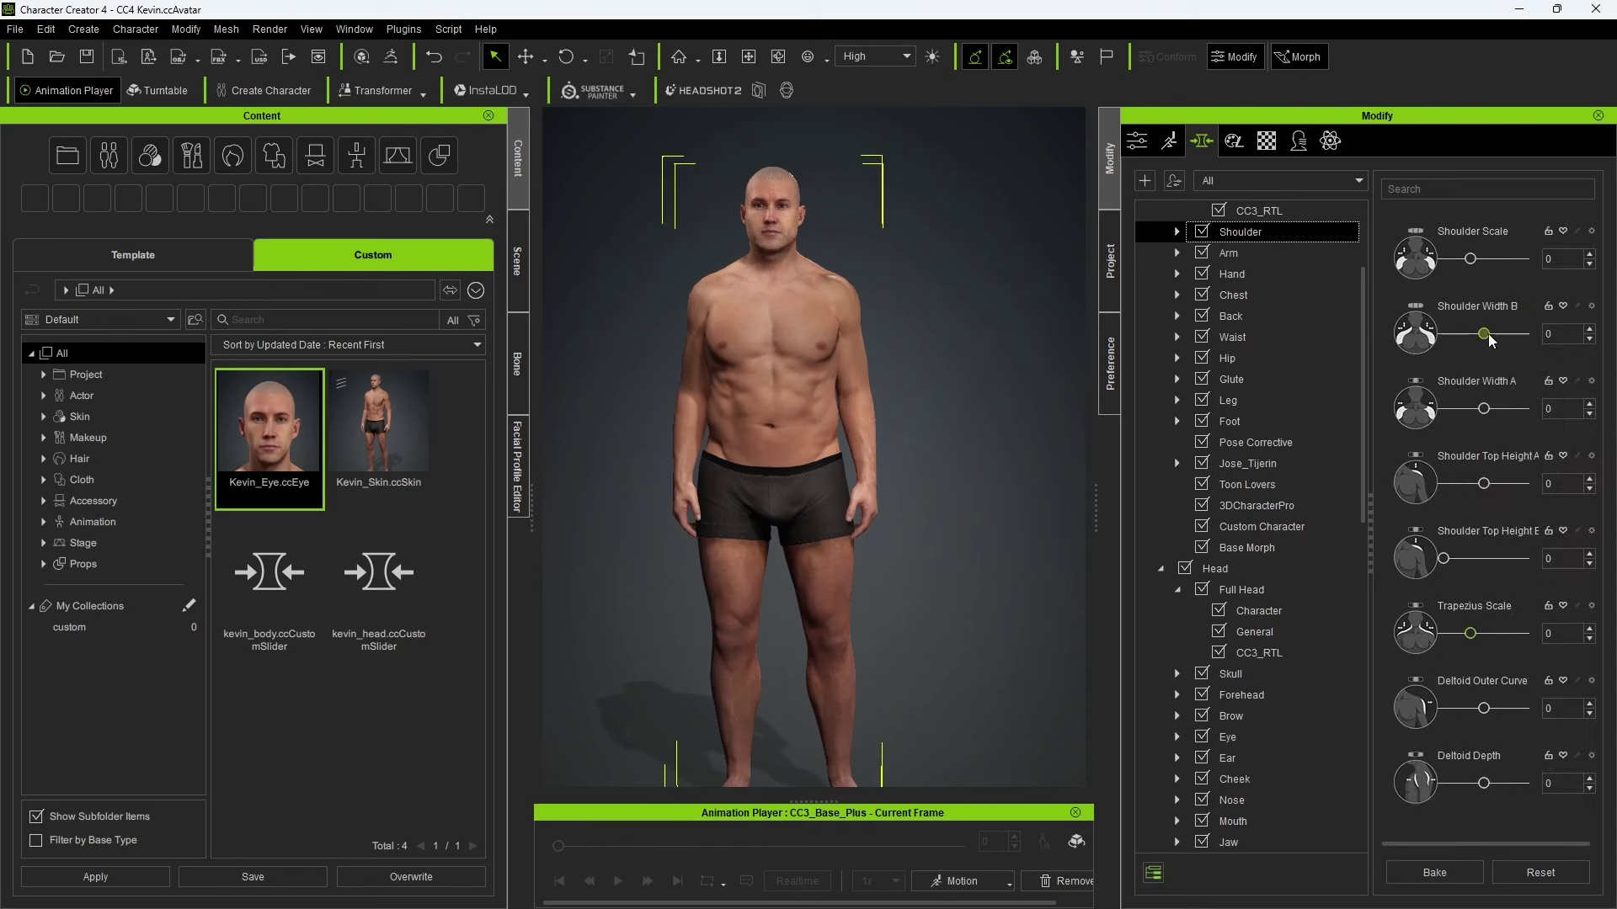
drag(1483, 409, 1496, 409)
click(1279, 337)
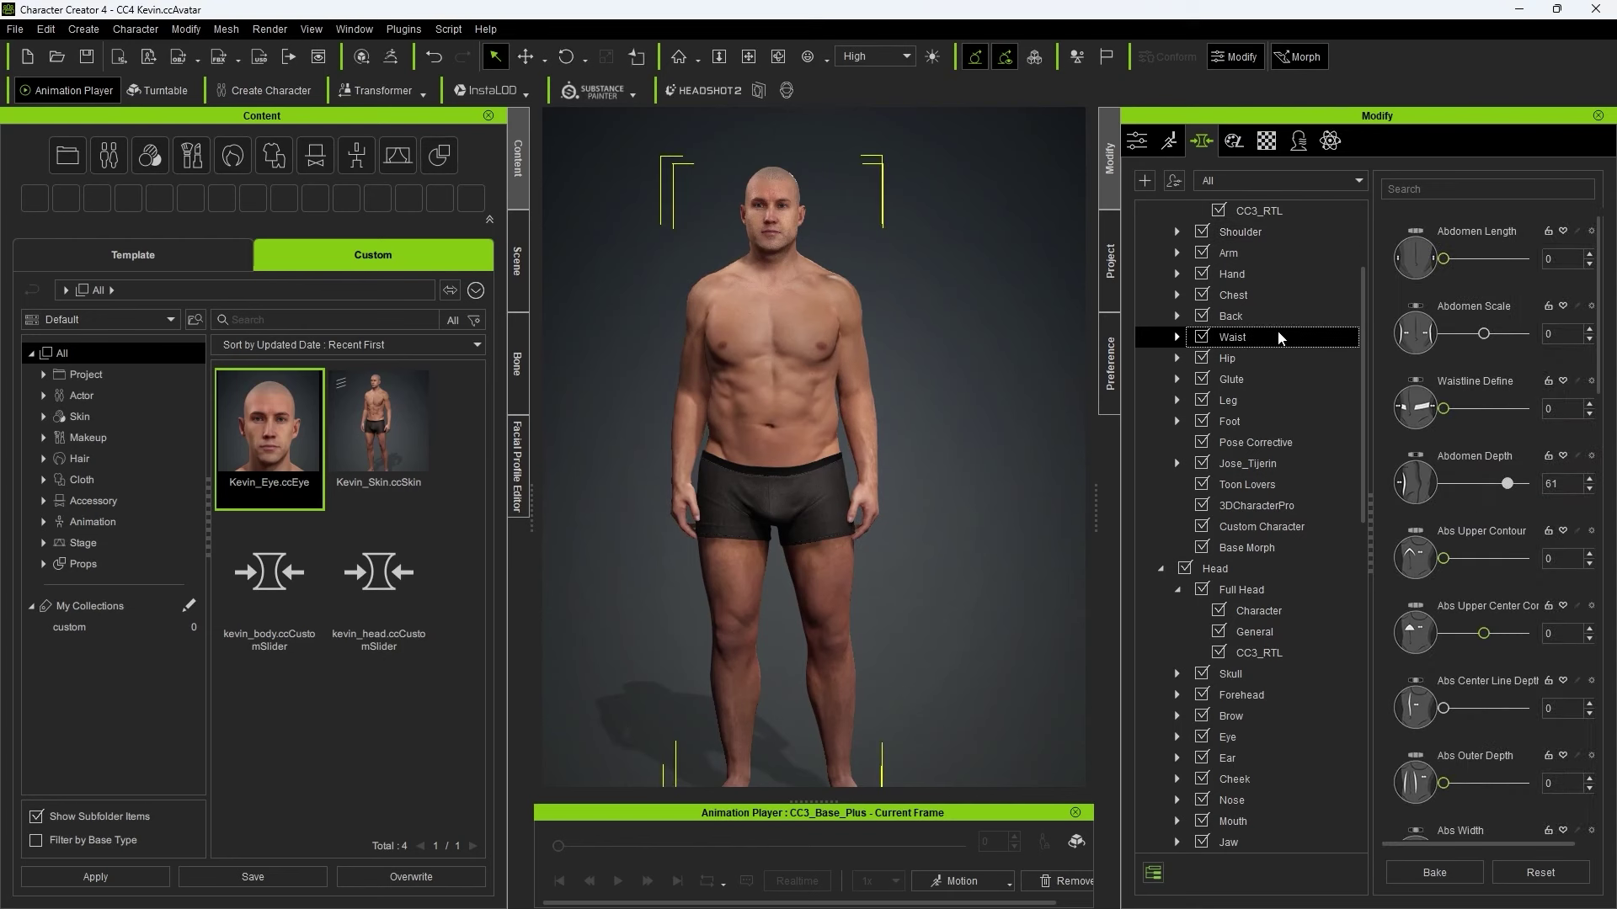
drag(1483, 334, 1478, 336)
scroll(1463, 468, down, 5)
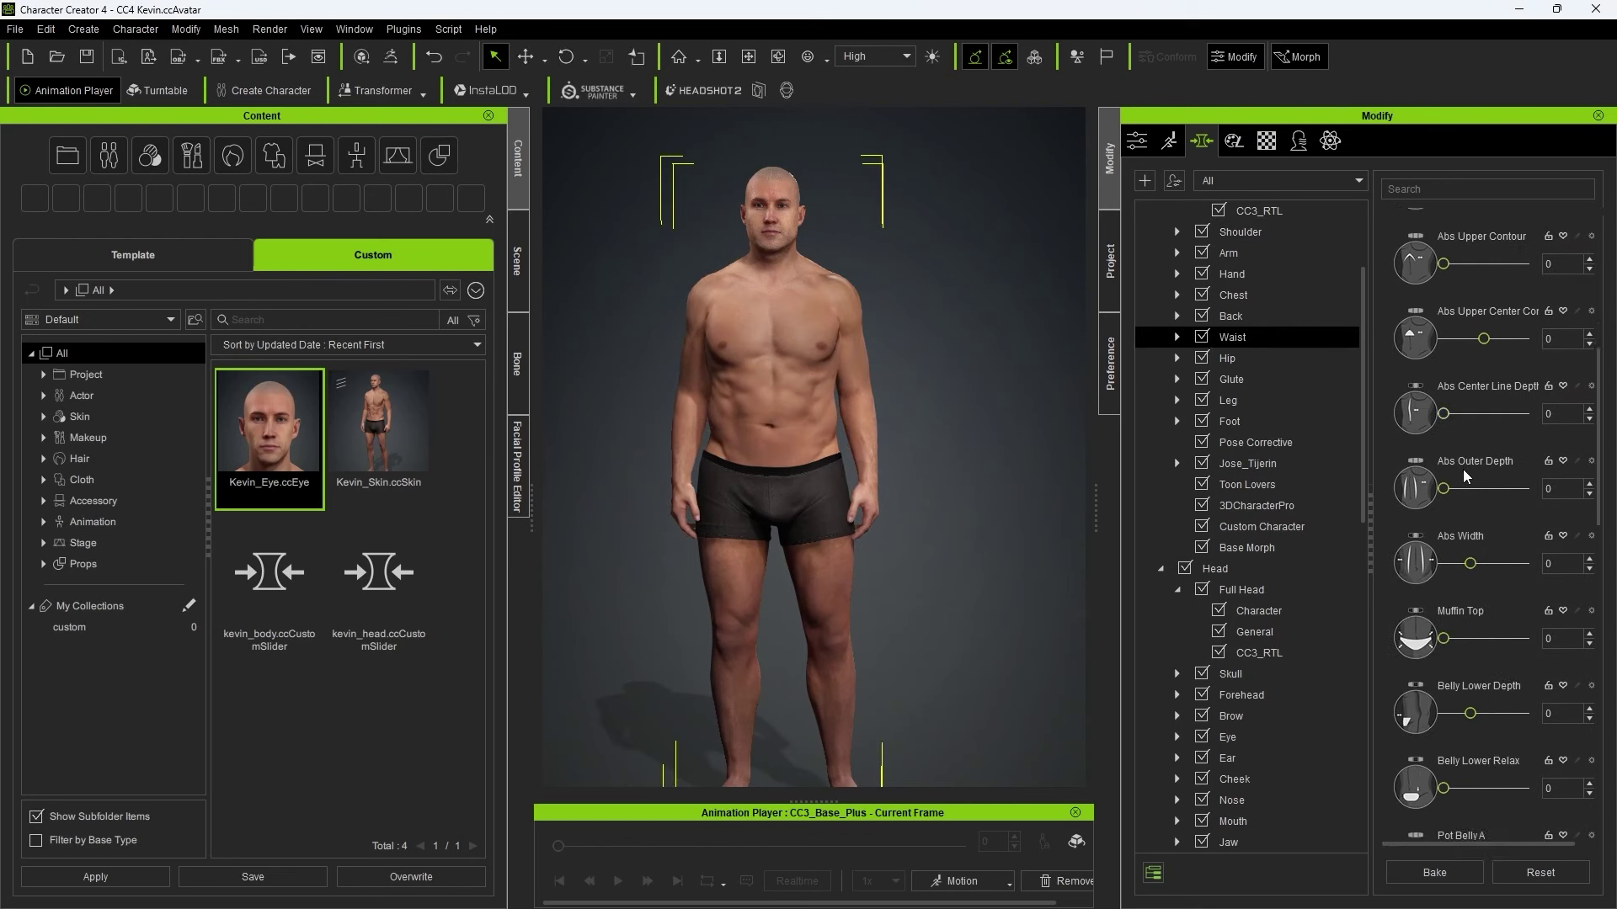
drag(1443, 549, 1483, 539)
- Add love handles, enlarge the glutes, lengthen the lower legs and reshape the forehead
click(1227, 358)
click(1297, 381)
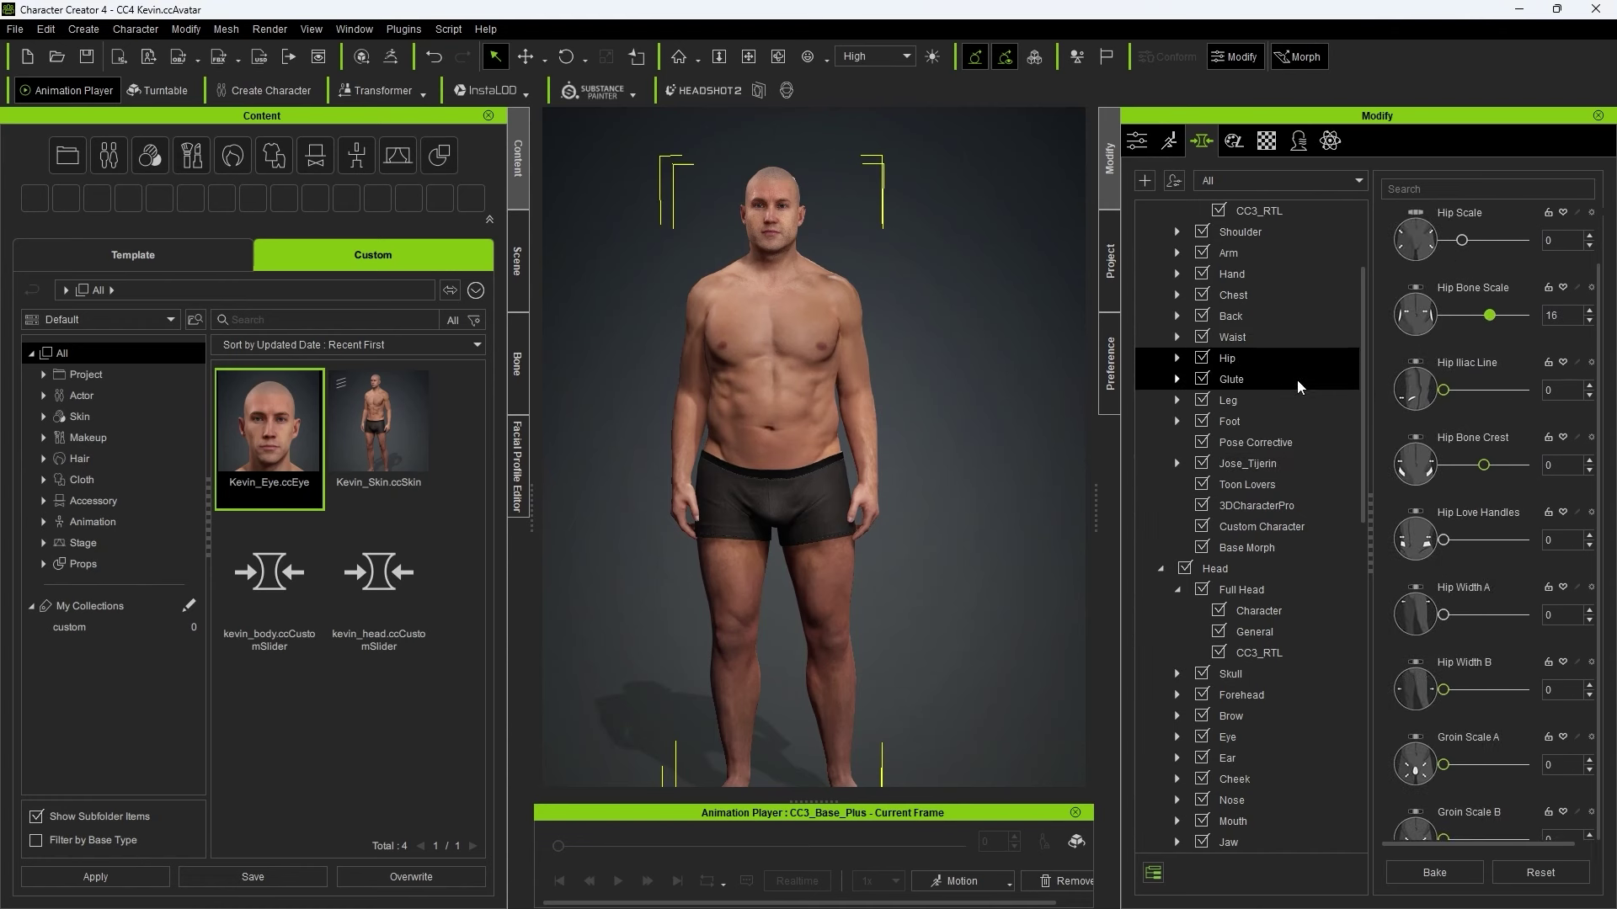
drag(1484, 258, 1508, 259)
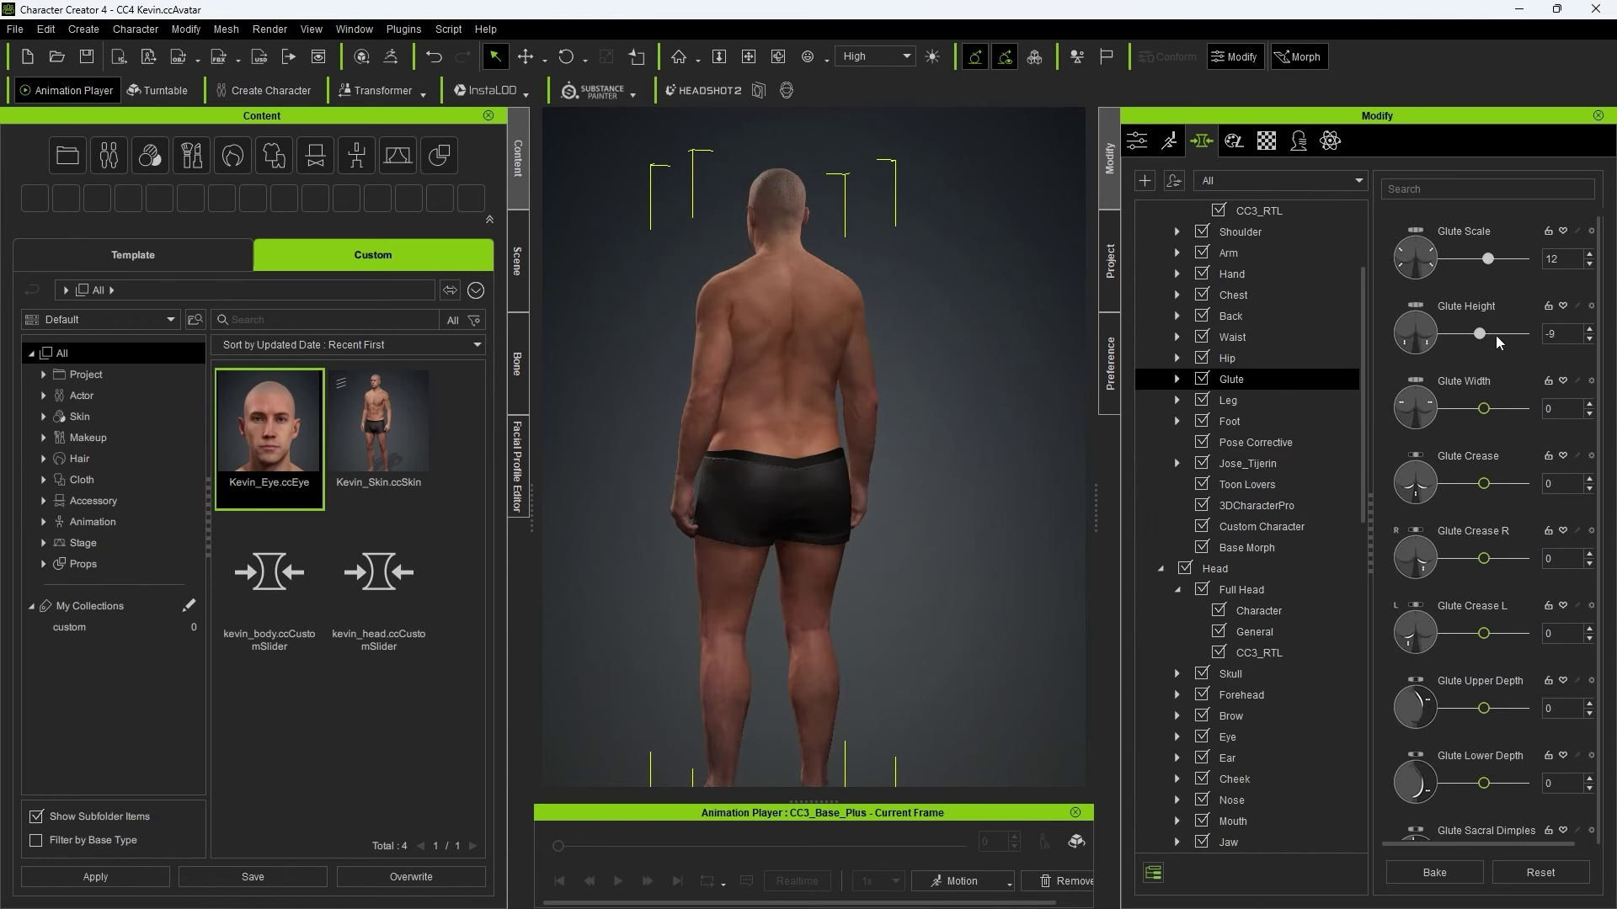
click(1227, 400)
scroll(1498, 497, down, 5)
drag(1499, 622, 1502, 622)
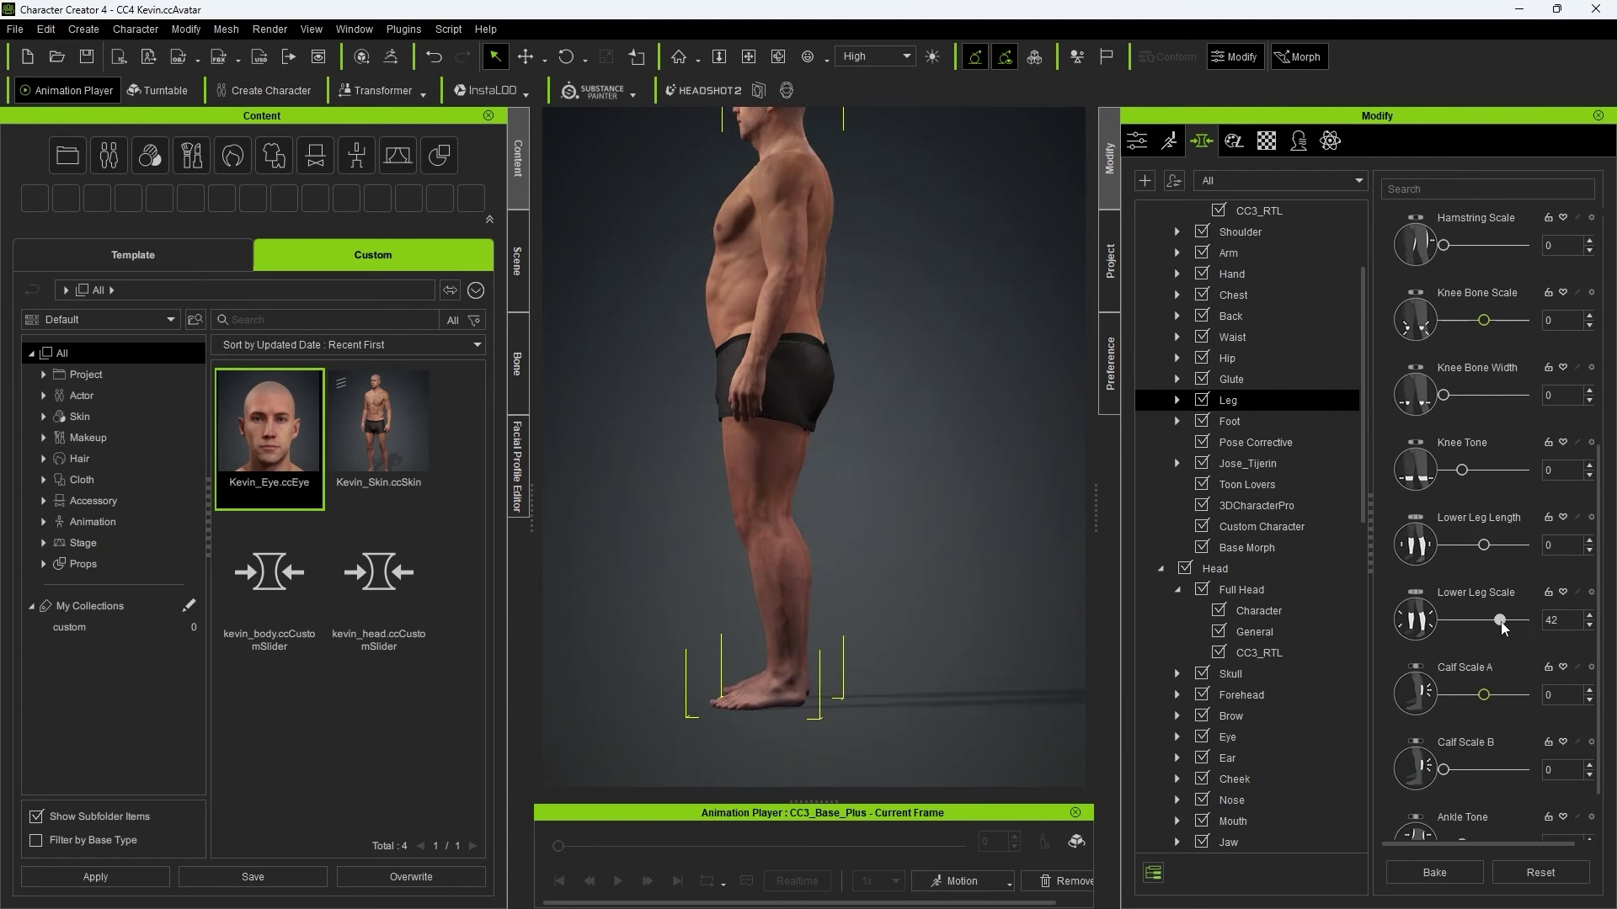
scroll(1266, 360, down, 4)
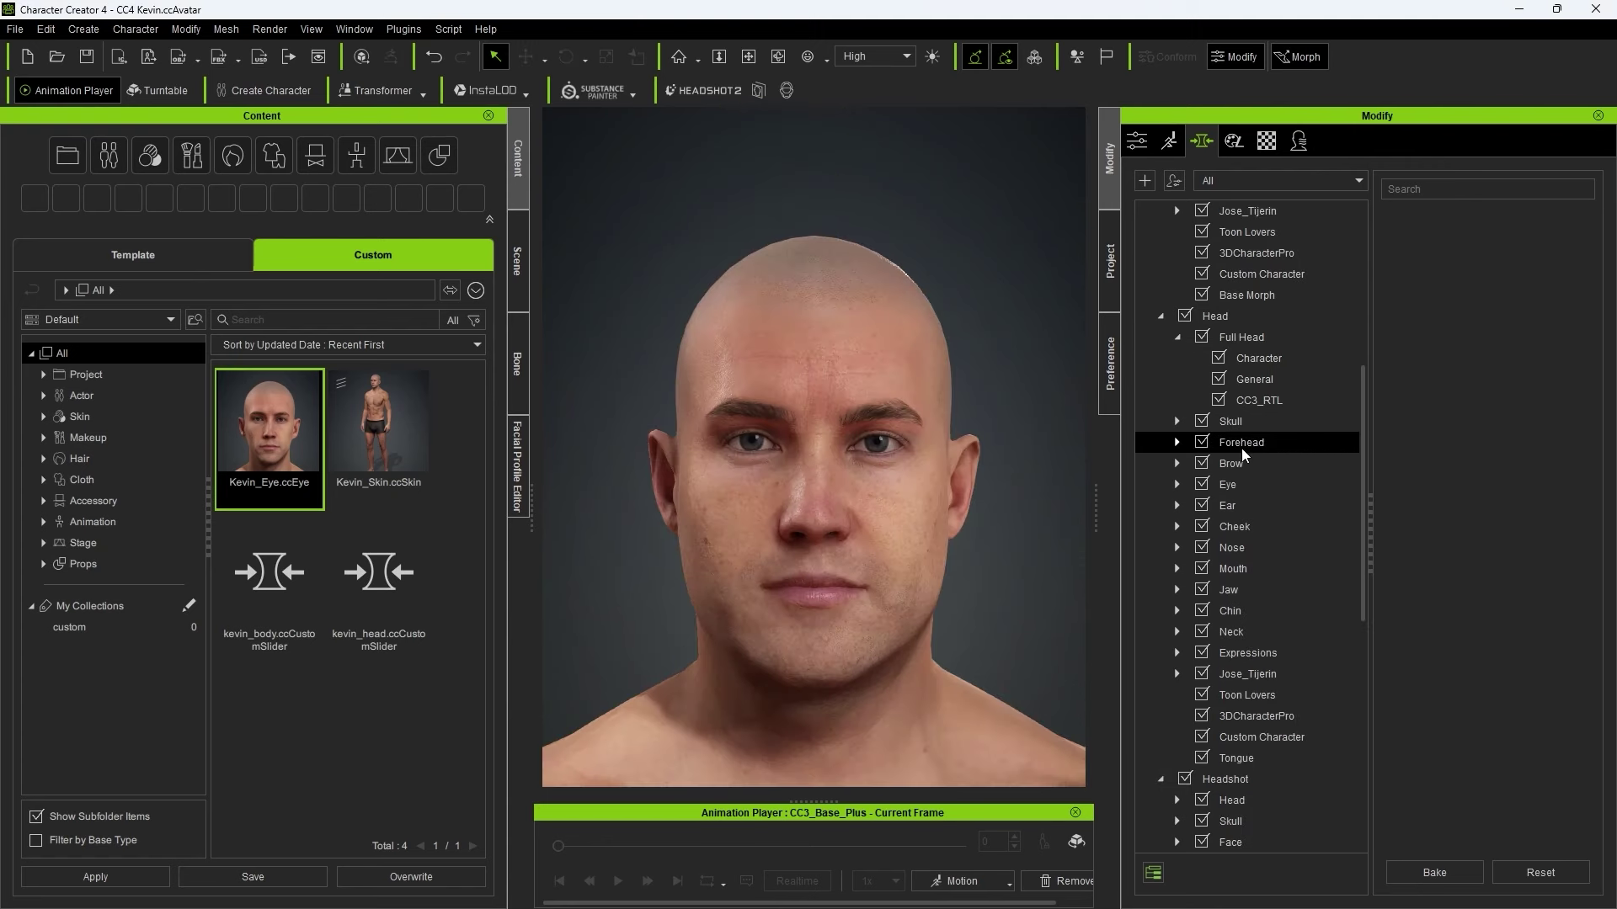
click(1241, 447)
mouse_move(931, 383)
mouse_down()
mouse_move(944, 387)
mouse_move(919, 252)
mouse_up()
- Raise the brow and adjust the nose ridge depth
click(1232, 464)
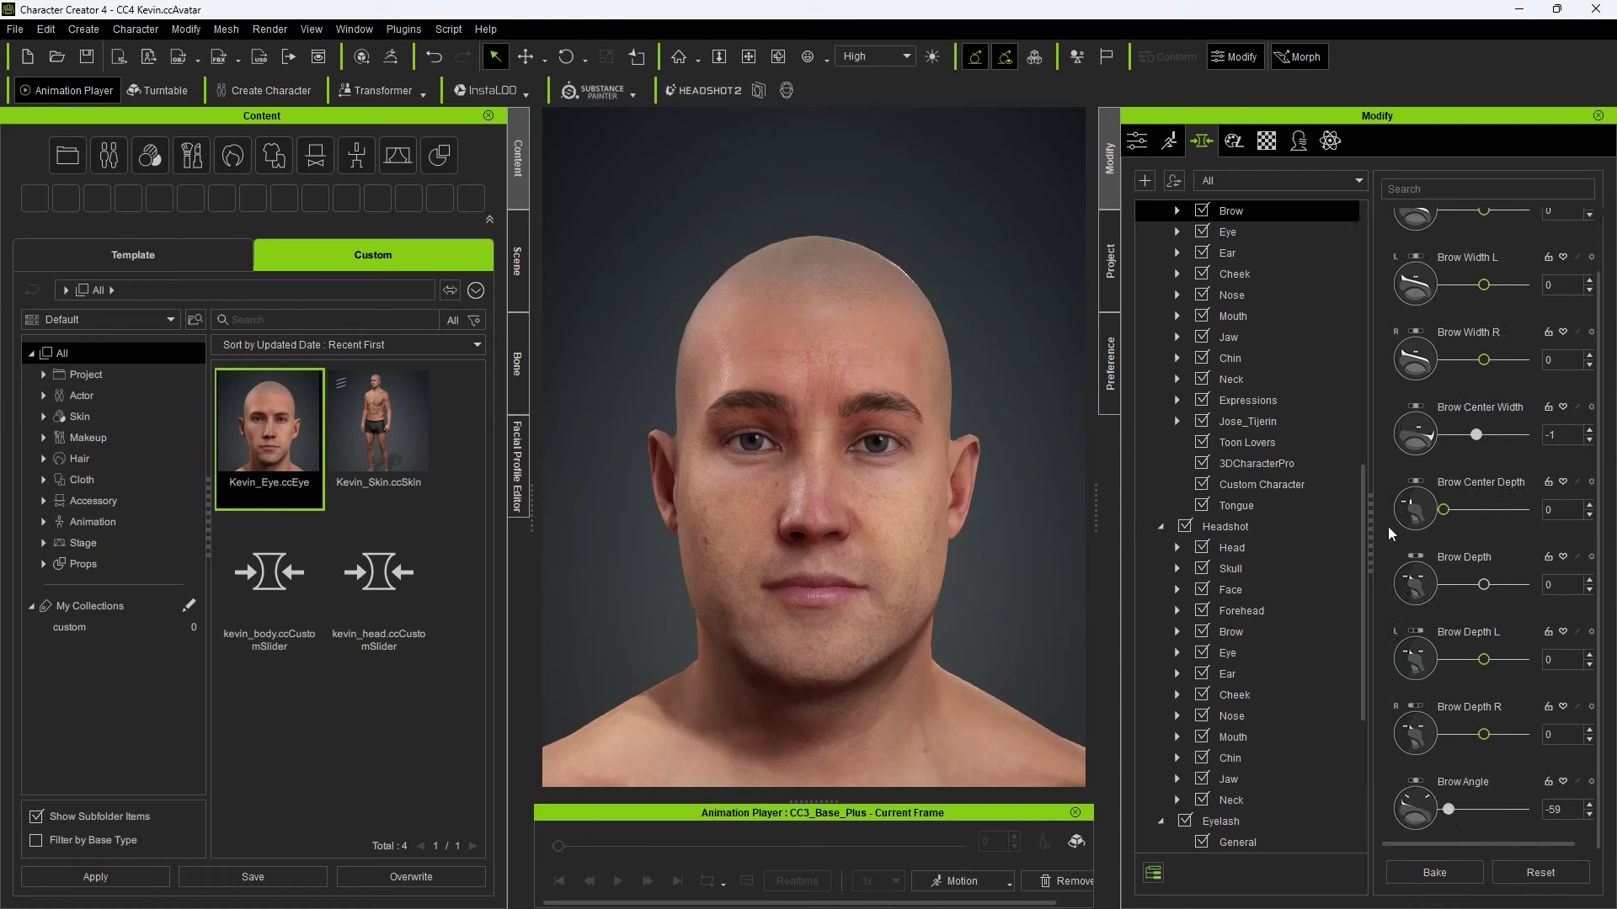
key(Down)
scroll(1532, 599, down, 6)
key(Down)
key(Down)
key(Down)
scroll(1459, 499, down, 1)
scroll(1463, 629, down, 5)
scroll(1487, 653, down, 1)
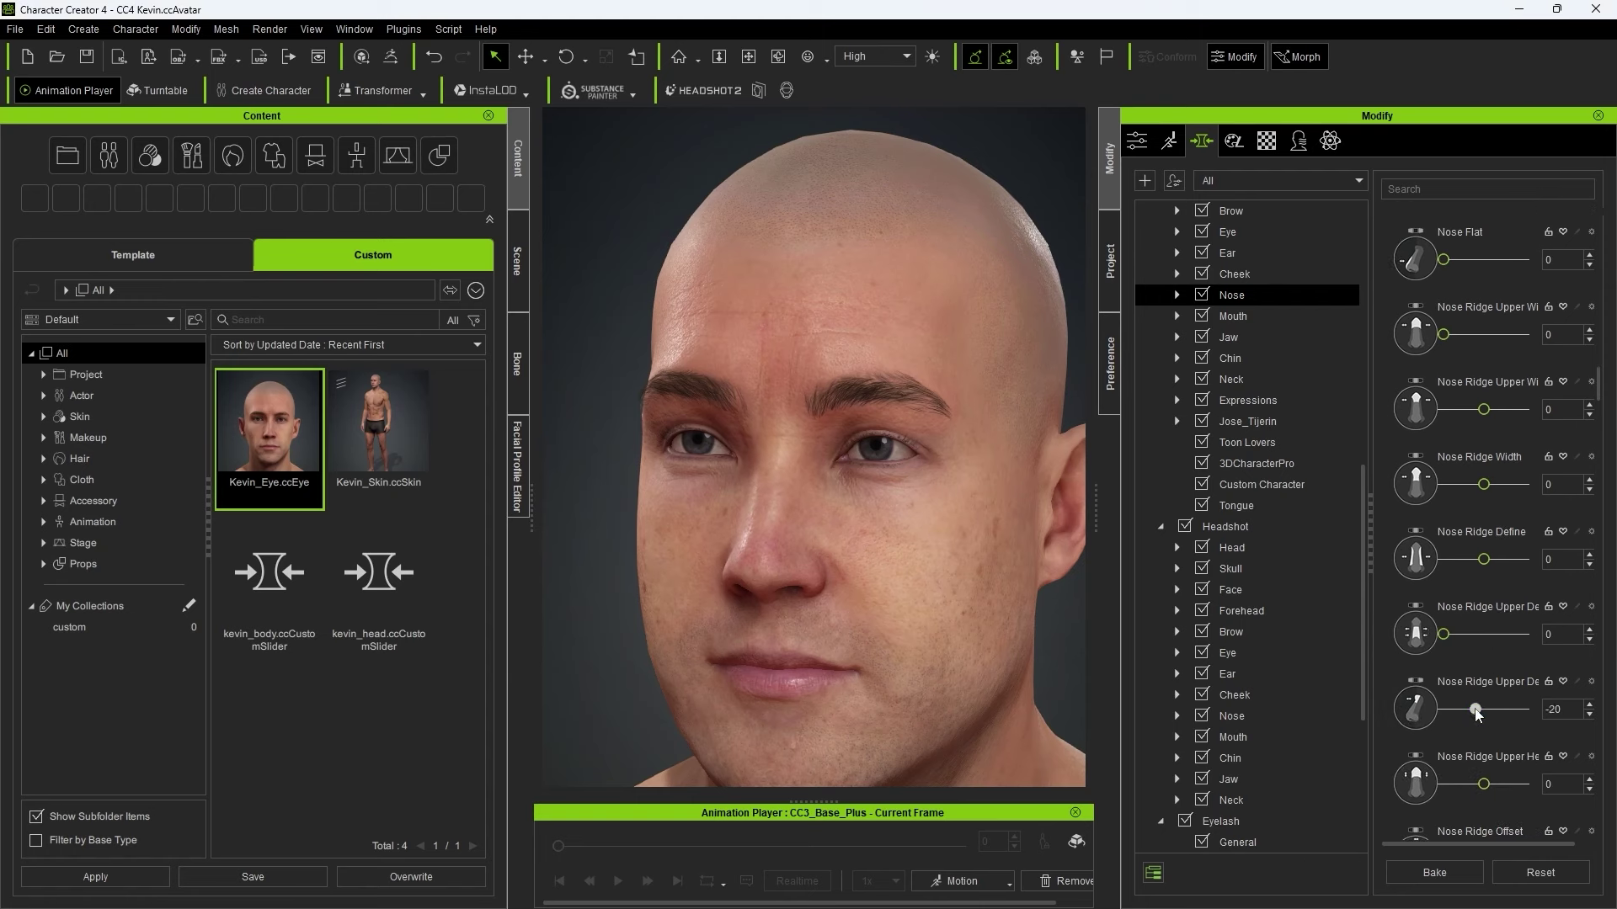
drag(1482, 708, 1475, 709)
scroll(1461, 669, down, 1)
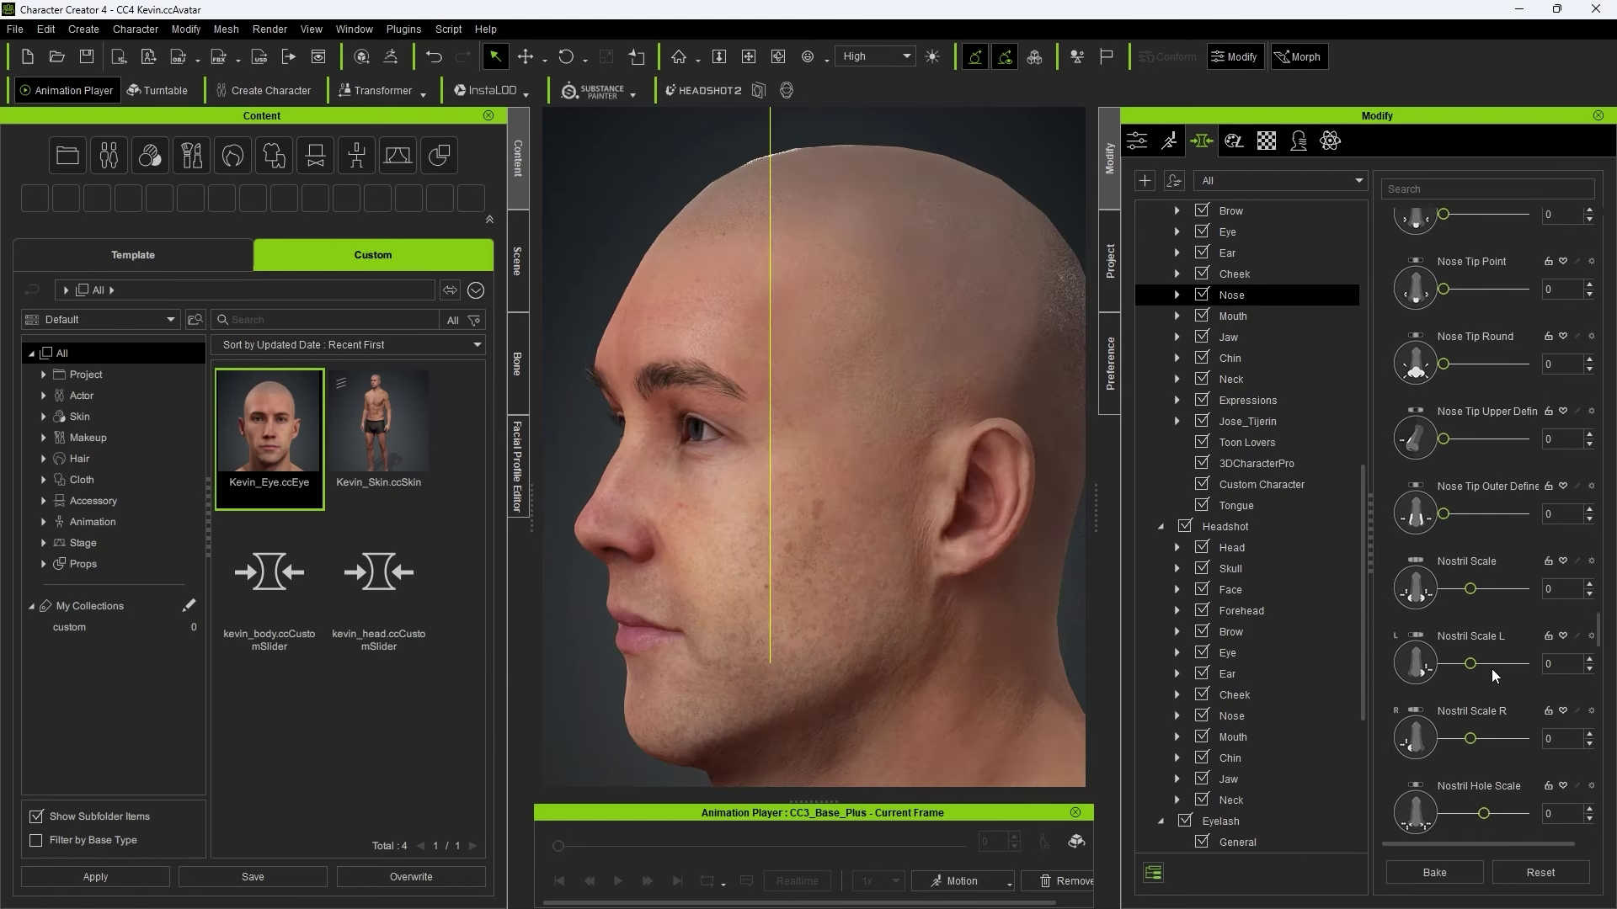
- Widen the mouth, then review the full body from a side profile
key(Down)
drag(1483, 335, 1488, 334)
key(Down)
key(Down)
key(Down)
click(1032, 322)
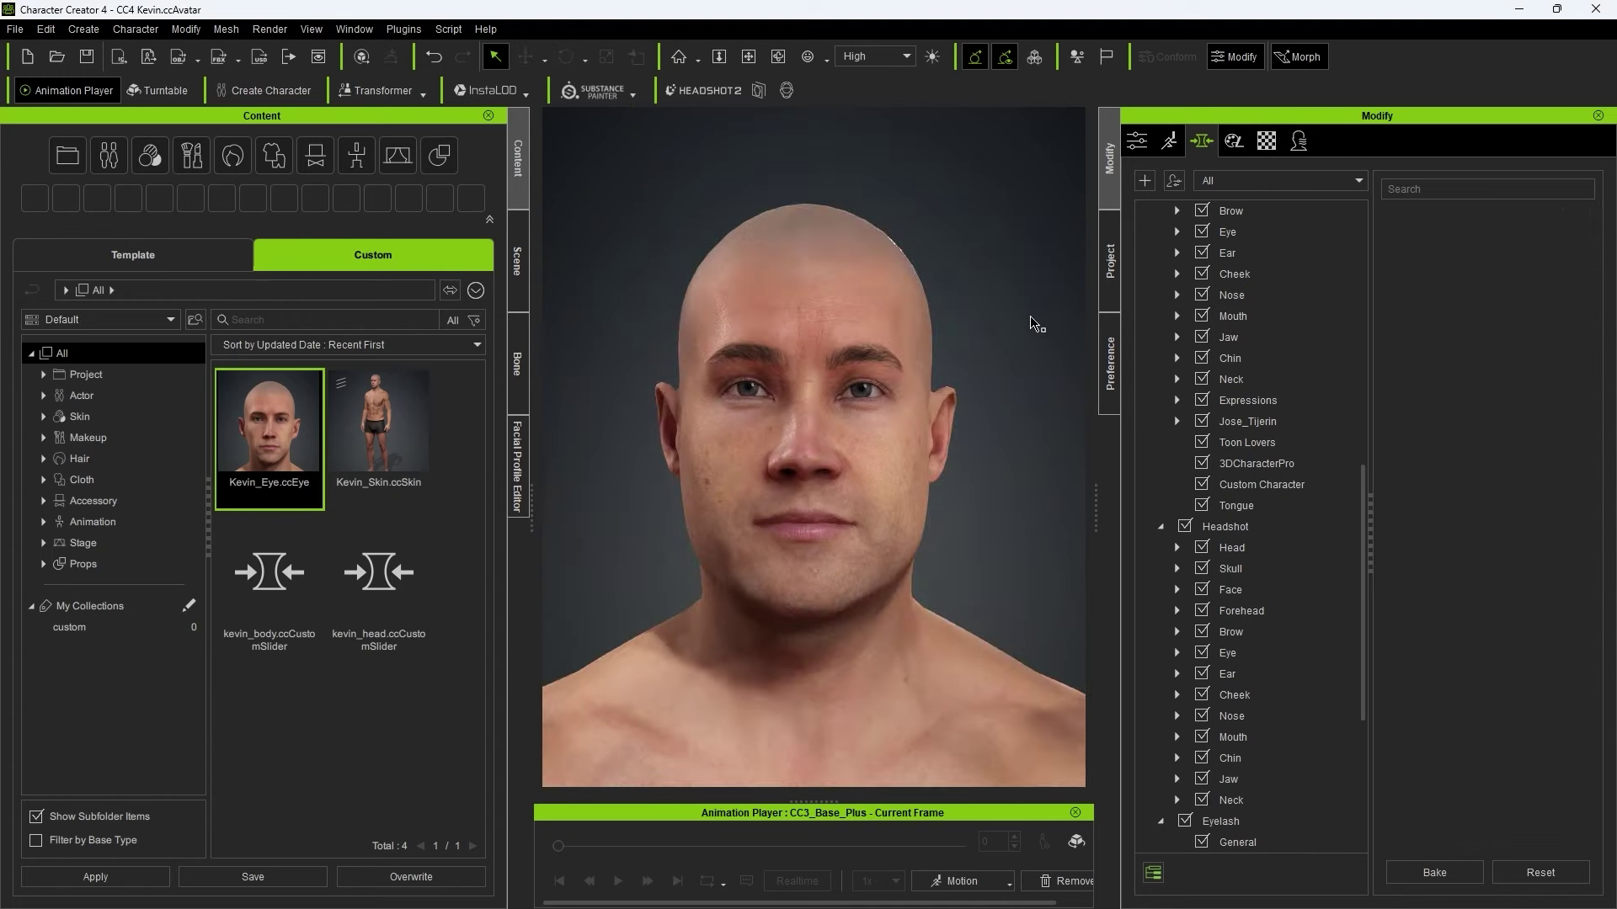
key(Home)
alt+drag(996, 271, 1526, 371)
click(872, 371)
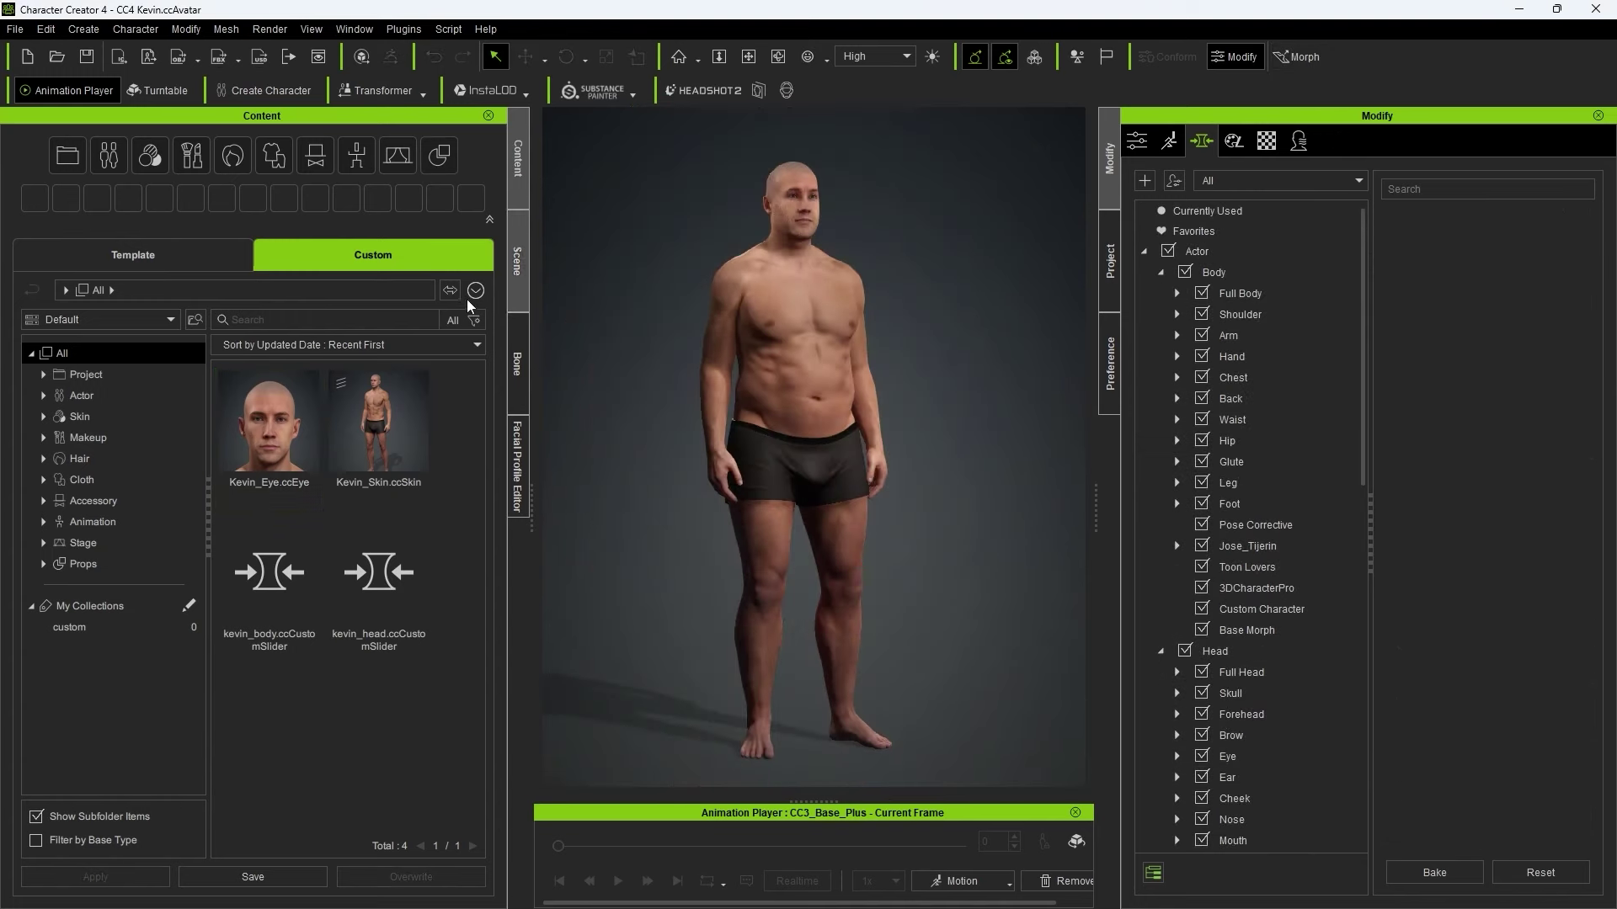
- Give the character the Country Style hair and beard template
click(129, 256)
click(86, 482)
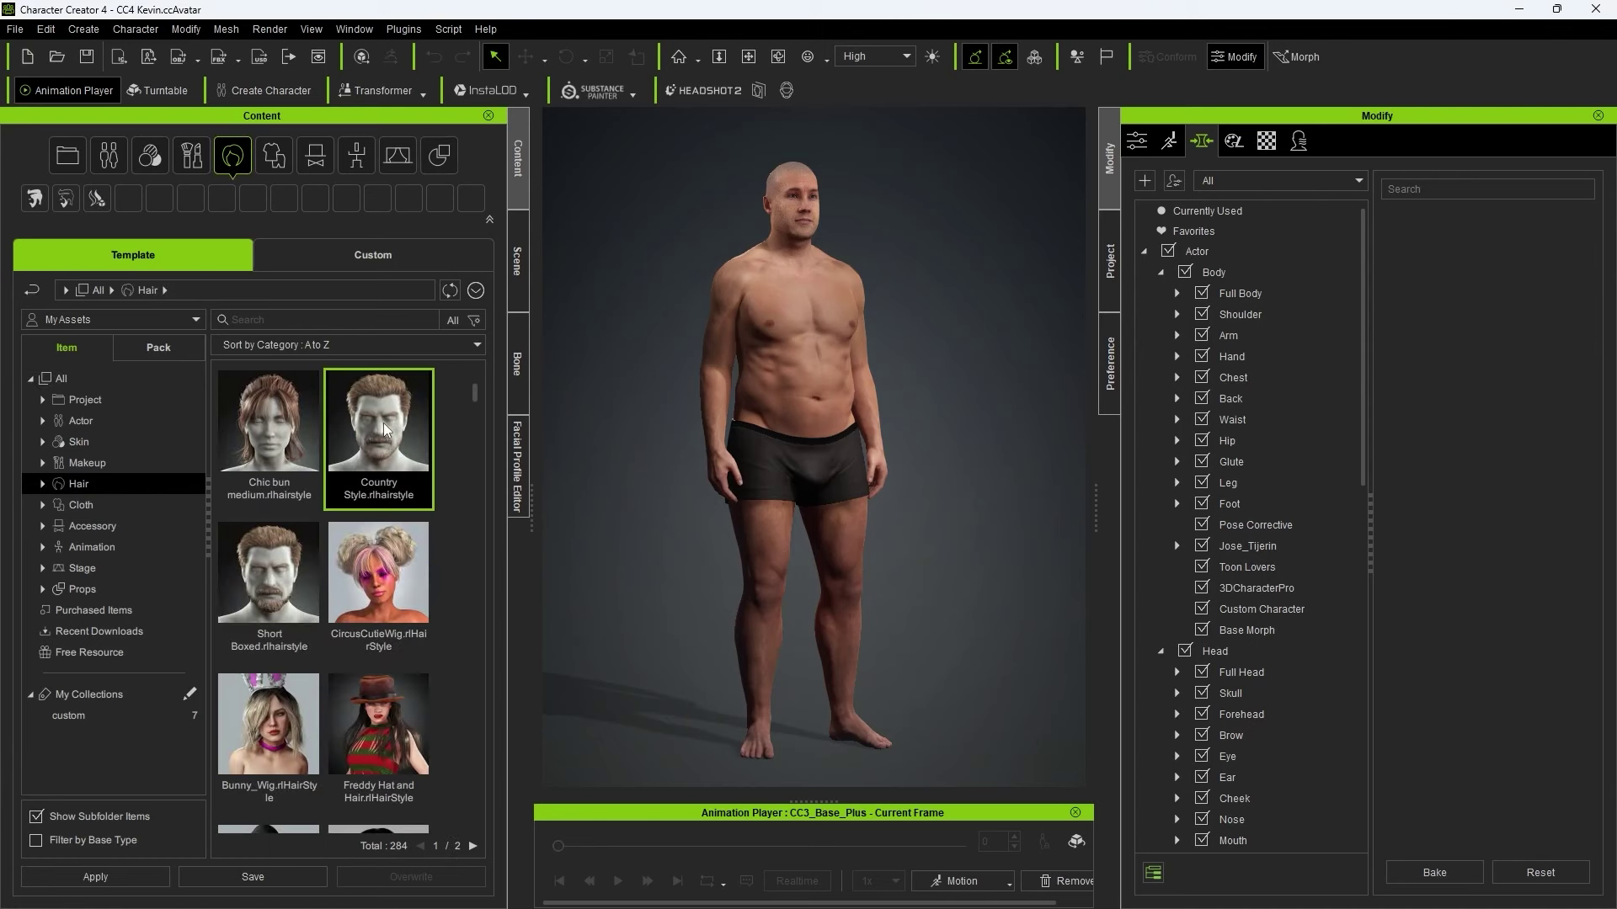
double_click(382, 422)
- Apply the Dull Skin Chest and Hemoglobin M skin detail presets
click(44, 439)
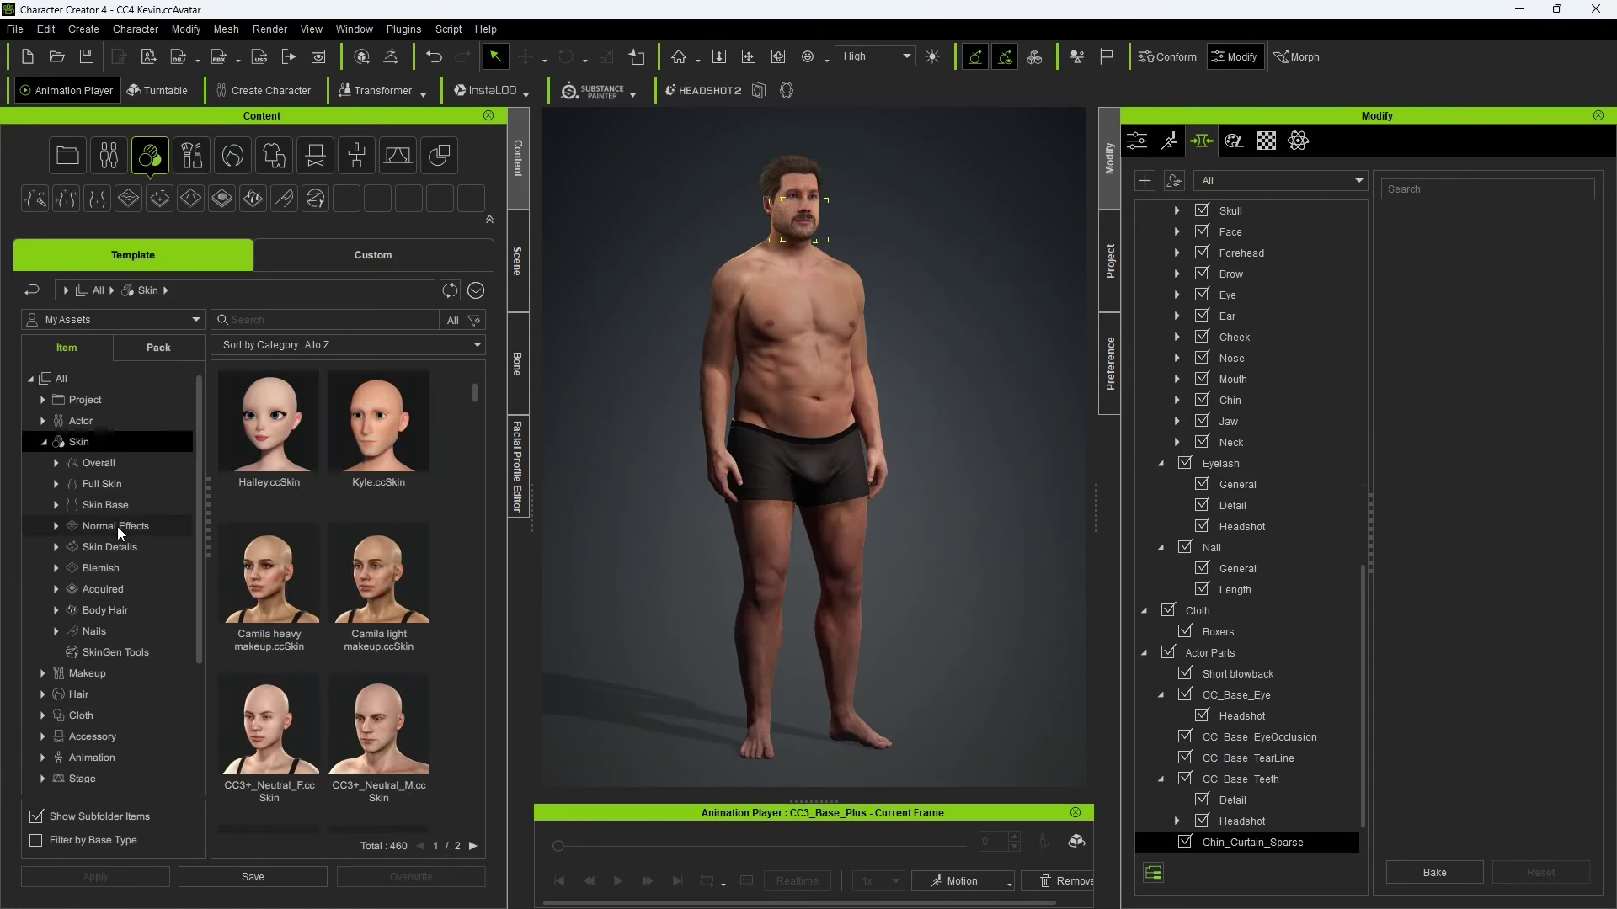
click(109, 546)
scroll(378, 589, down, 10)
scroll(919, 483, up, 5)
middle_drag(993, 295, 998, 380)
double_click(295, 645)
right_drag(855, 389, 721, 396)
key(j)
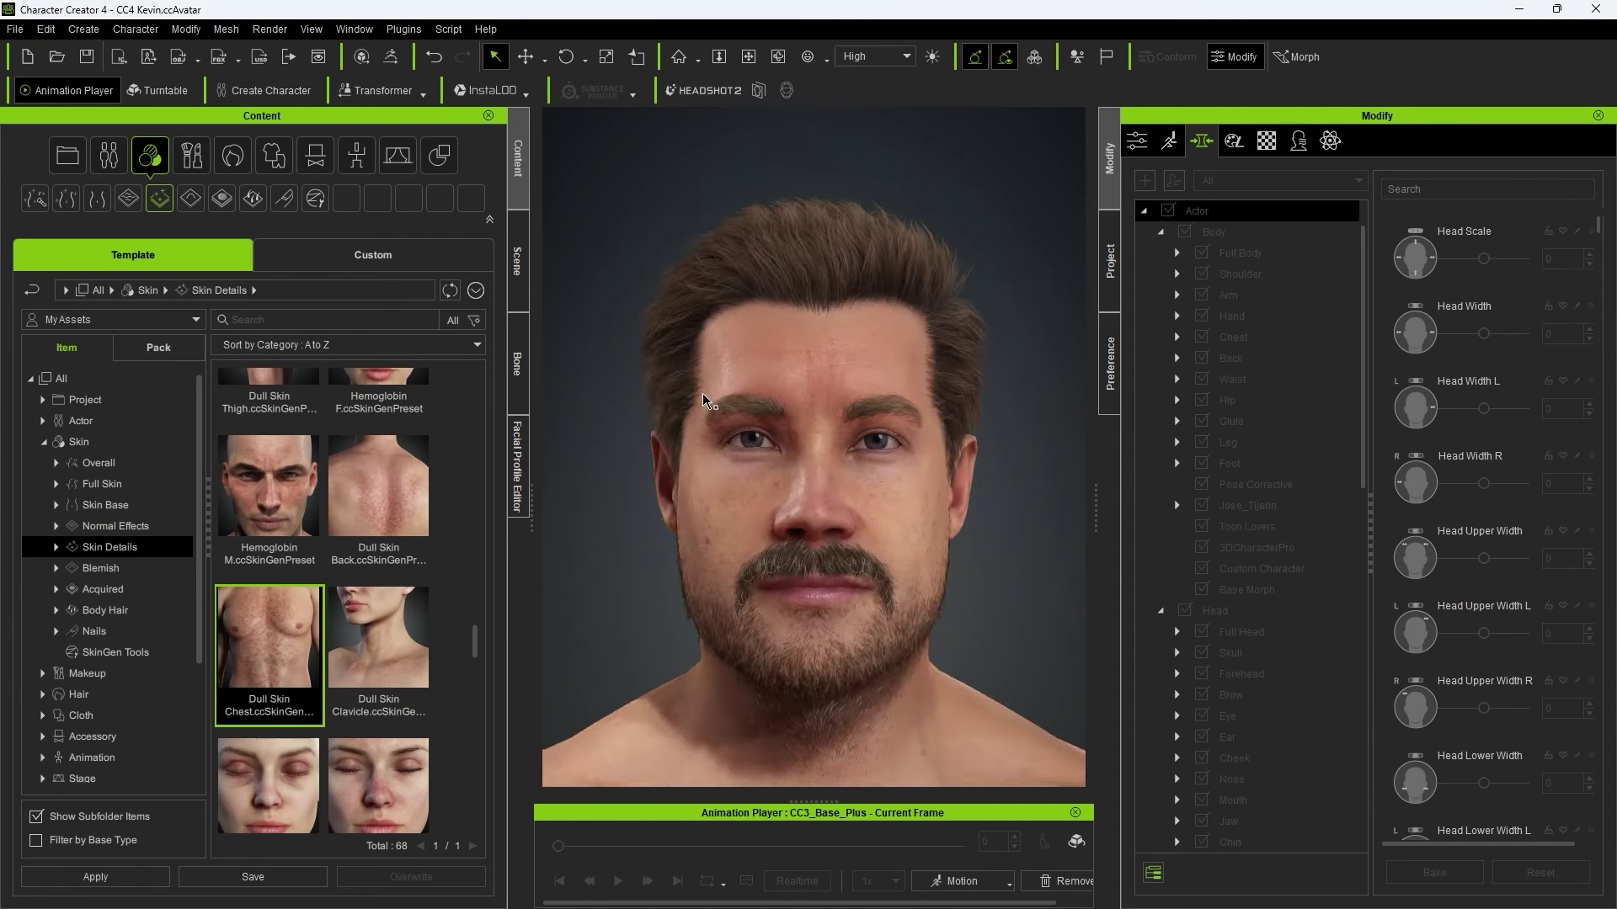
double_click(278, 497)
click(721, 504)
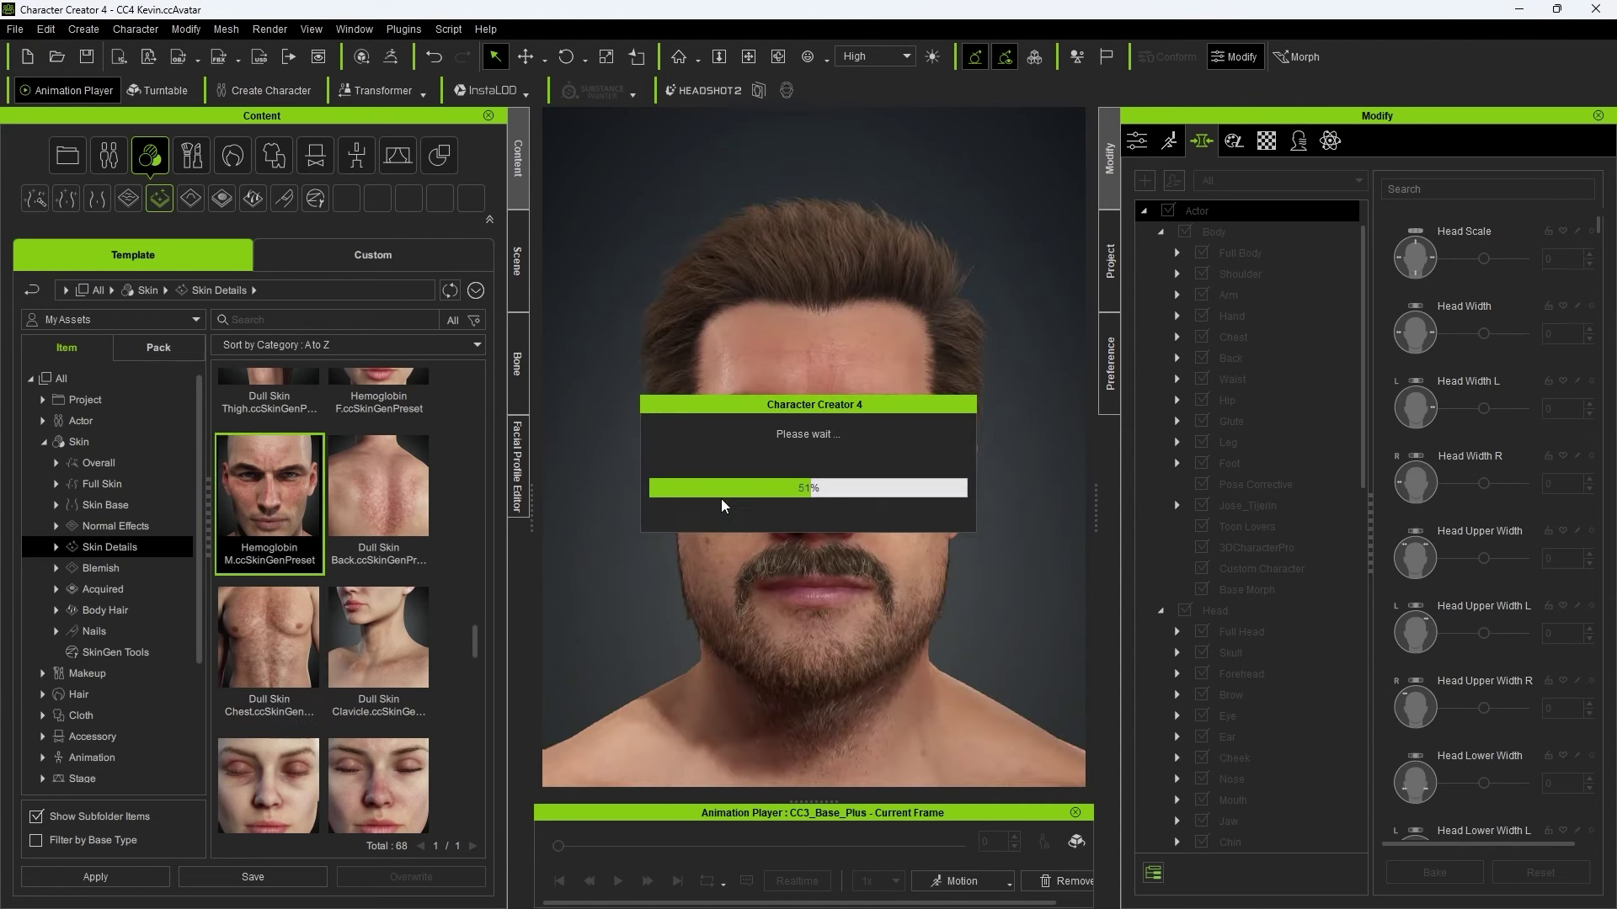
- Add the Acne Scar 1 and Acne Scar 2 blemish presets to the face
click(139, 569)
scroll(472, 420, down, 1)
scroll(452, 539, down, 5)
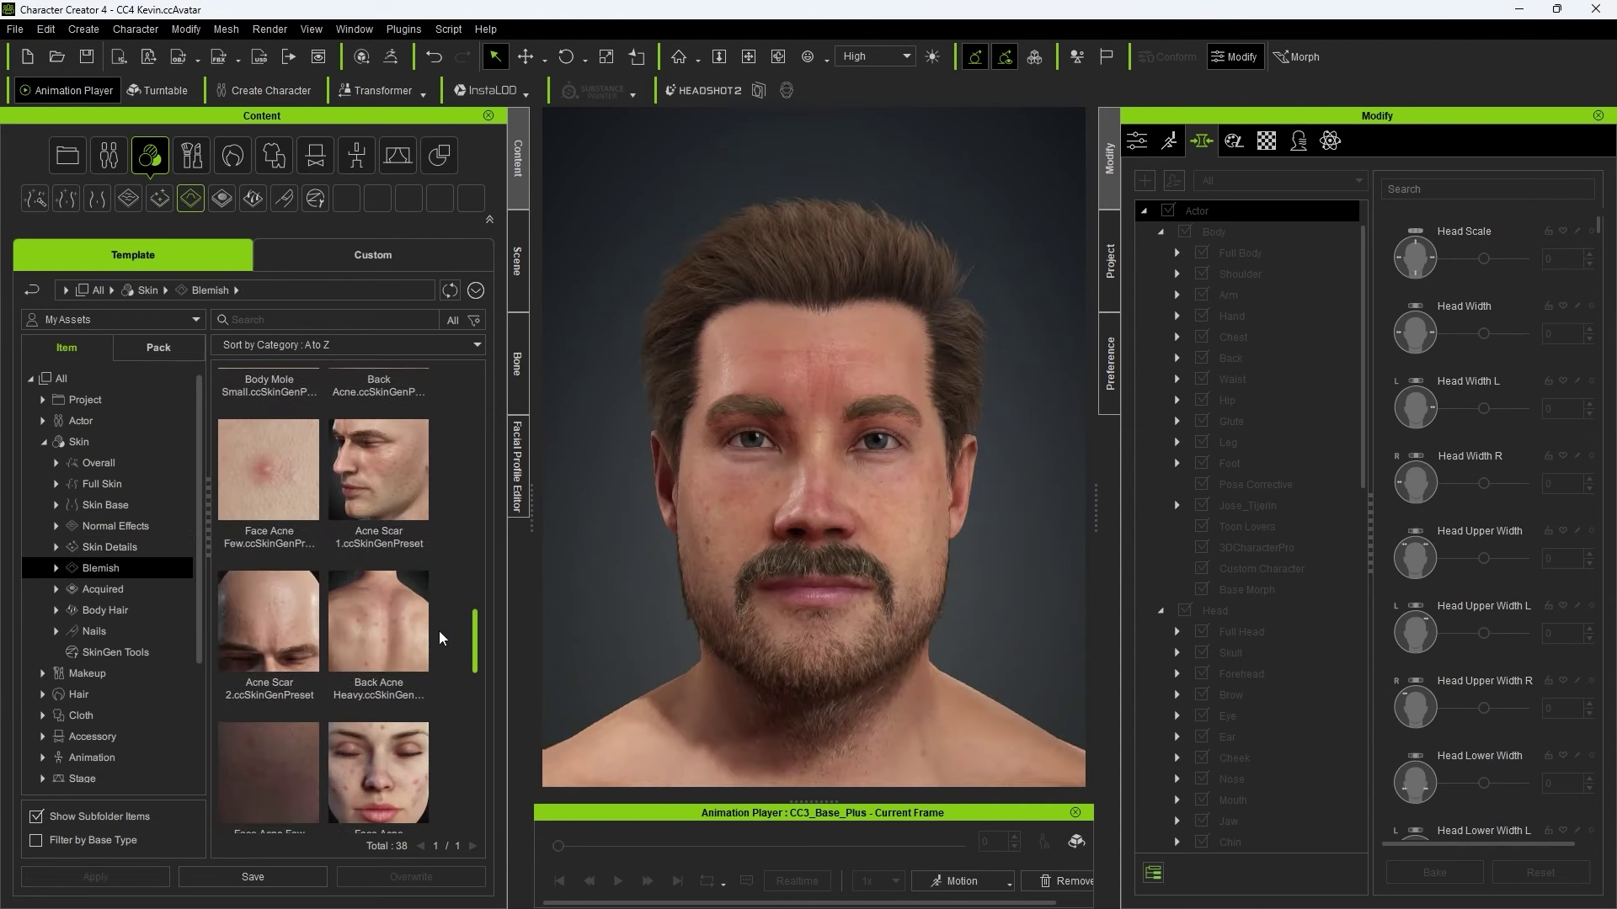
drag(381, 493, 716, 502)
drag(286, 619, 706, 503)
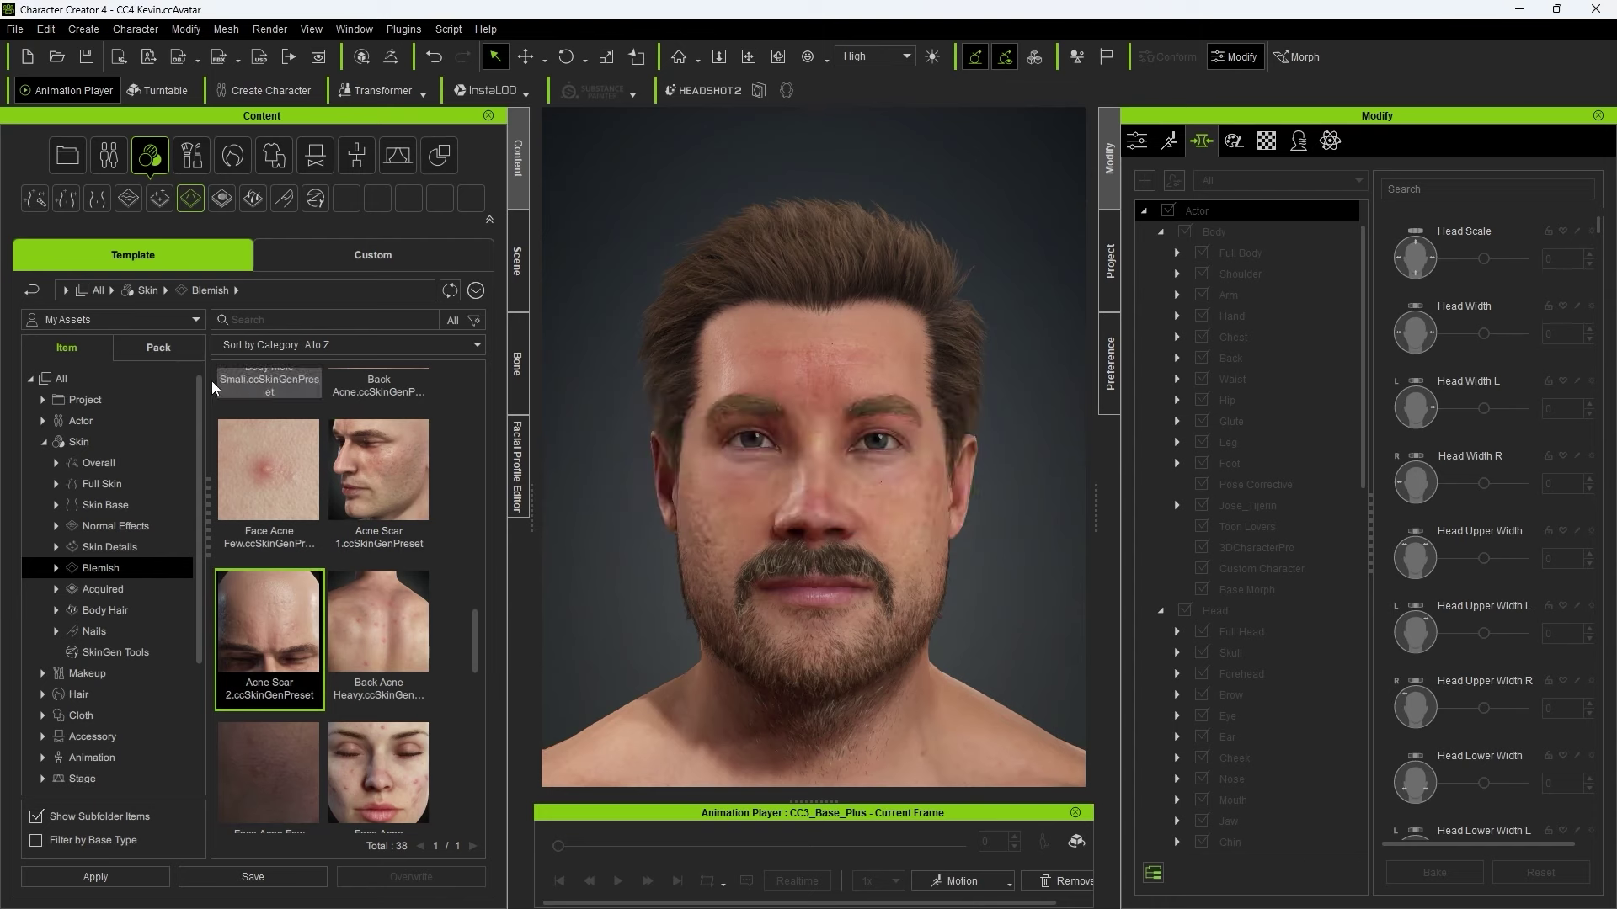
- Apply the Forehead Wrinkle 1 normal effect to the face
click(119, 522)
scroll(456, 417, down, 9)
drag(277, 459, 711, 502)
drag(475, 435, 474, 511)
drag(282, 511, 692, 504)
scroll(1024, 453, down, 10)
middle_drag(984, 674, 947, 546)
scroll(960, 547, down, 3)
- Put the plaid Shirt_D on the character with the second fitting option and transferred skin weights
click(101, 714)
click(280, 317)
text(Shirt)
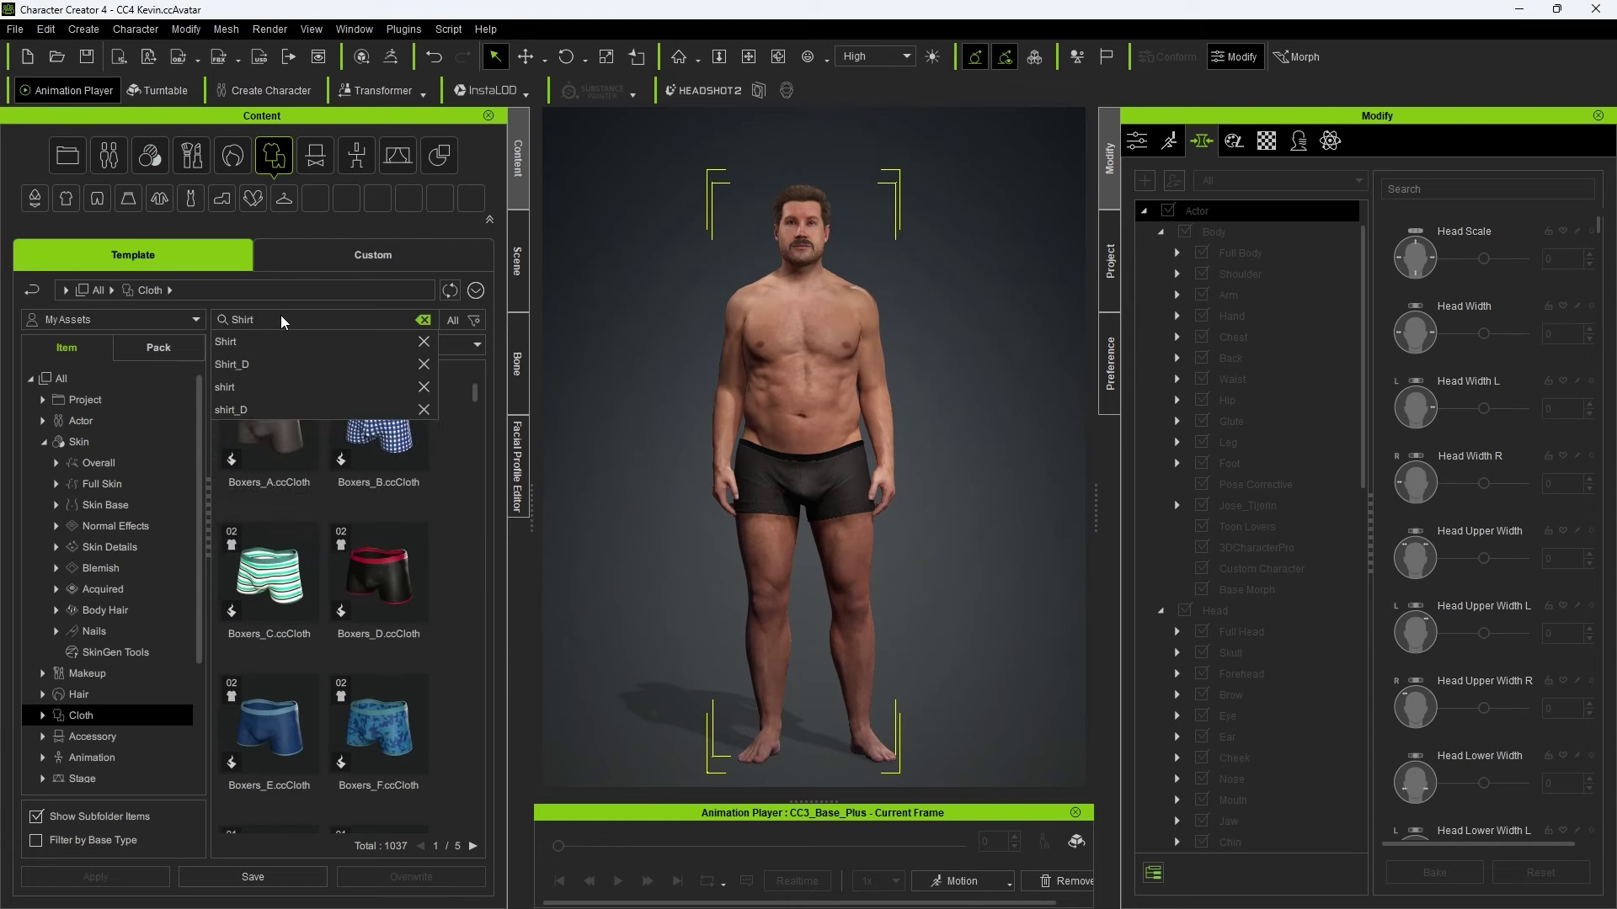
click(251, 362)
double_click(273, 427)
click(825, 501)
click(613, 469)
click(669, 534)
click(725, 505)
- Dress the character in Slim Jeans
click(423, 320)
text(Slim Jeans)
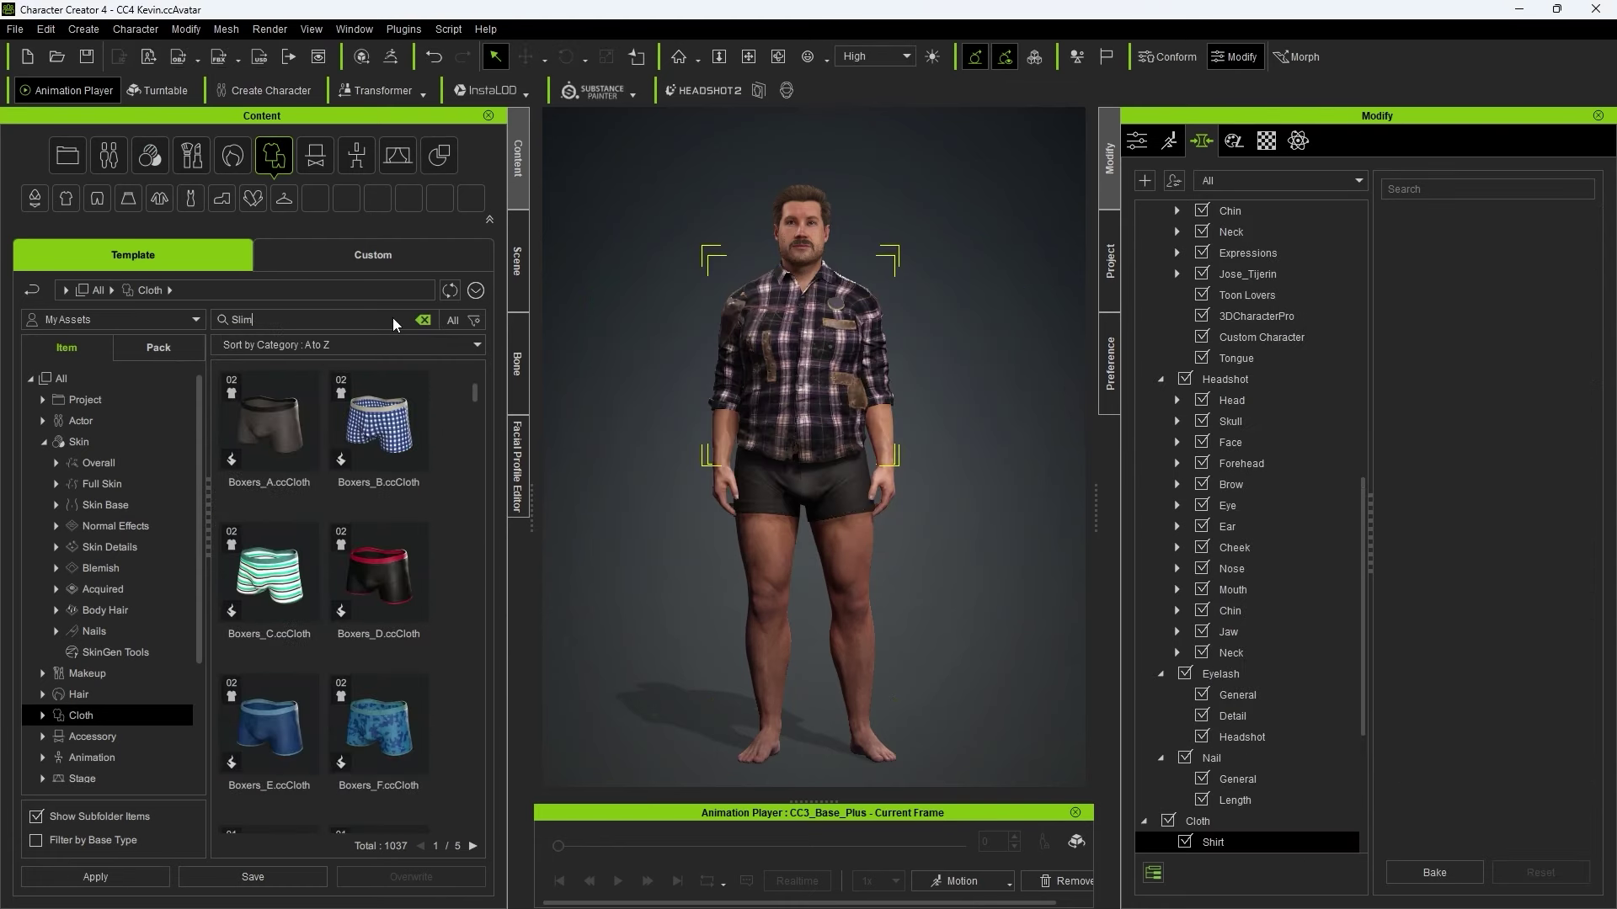
double_click(265, 432)
- Put Hiking Shoes 5 on the character and check the outfit from around the model
click(423, 320)
text(Hiking Shoes)
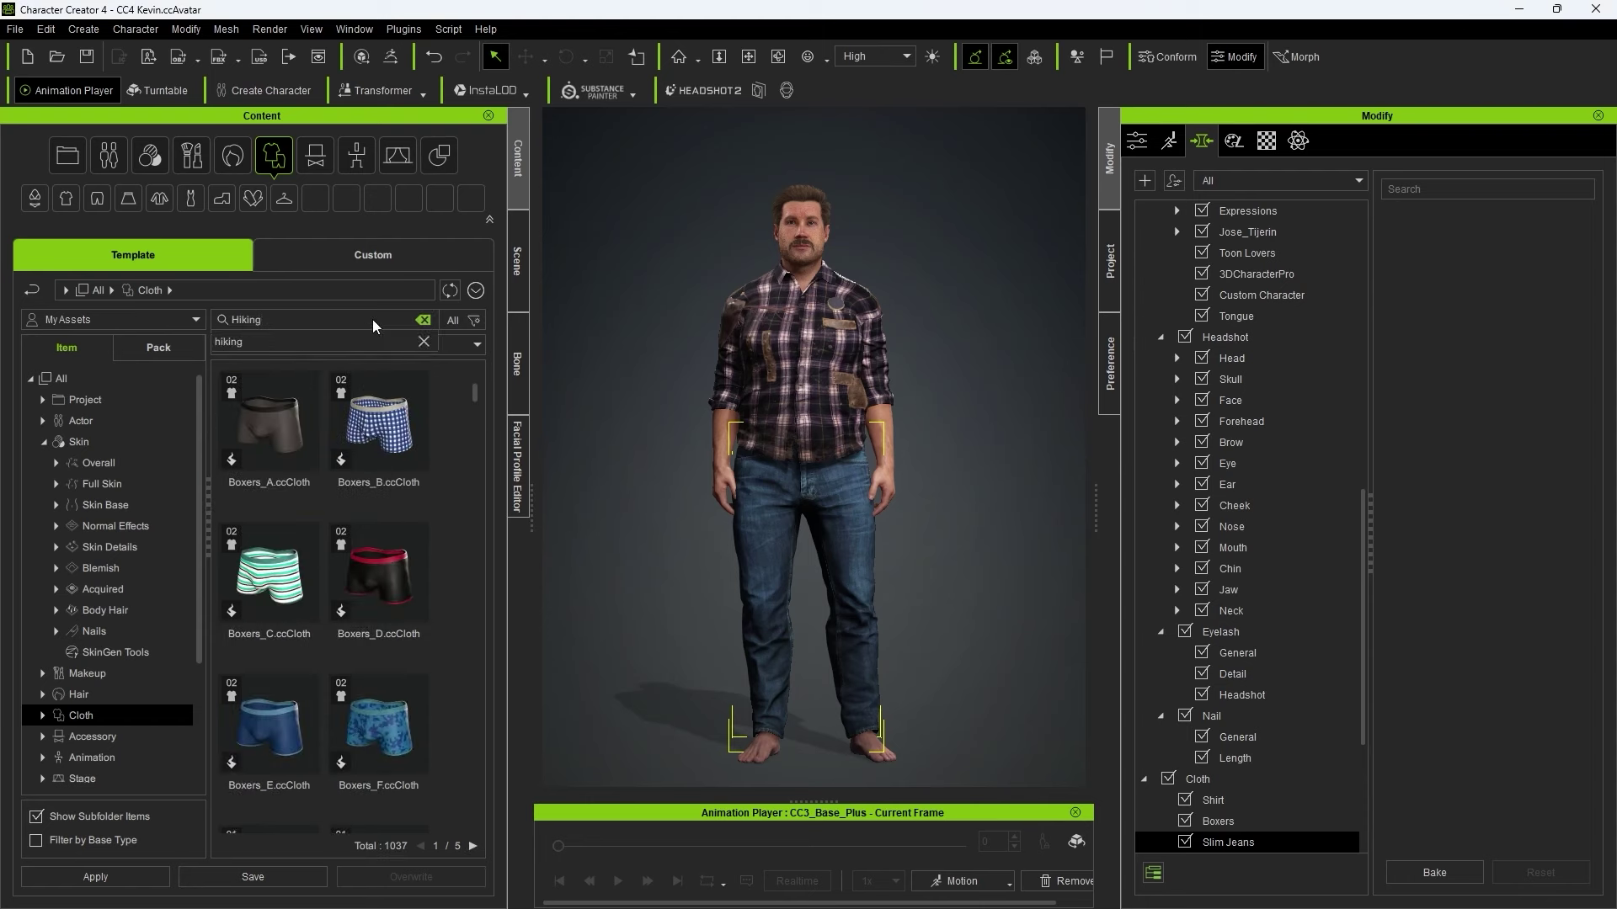
key(Return)
scroll(321, 482, down, 2)
double_click(294, 579)
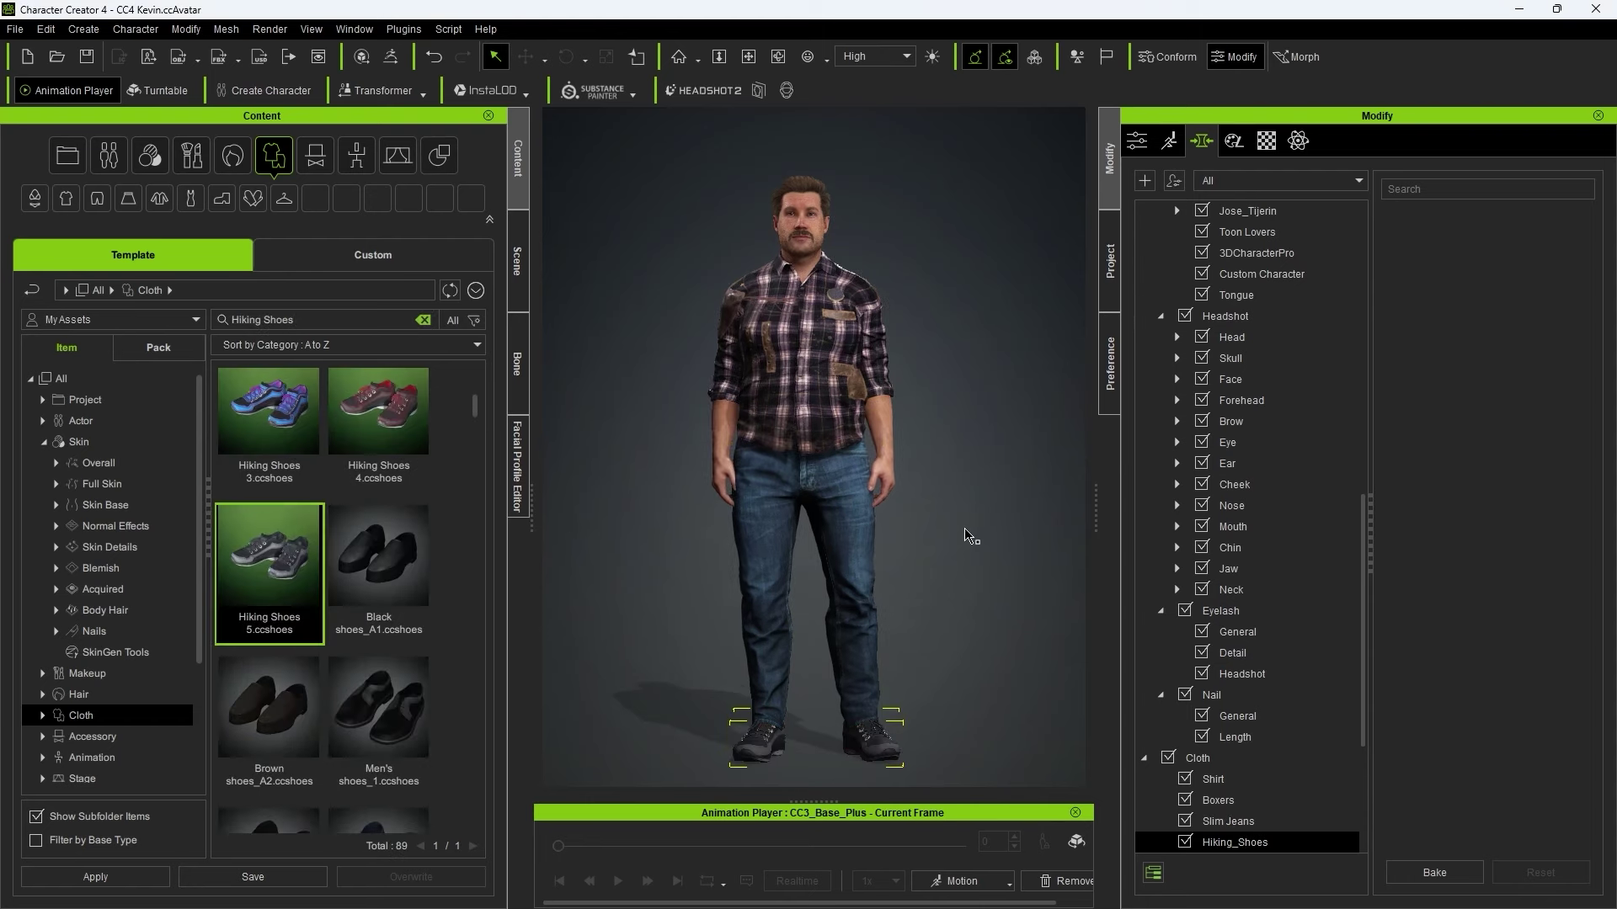
right_drag(635, 466, 840, 457)
right_drag(985, 467, 626, 478)
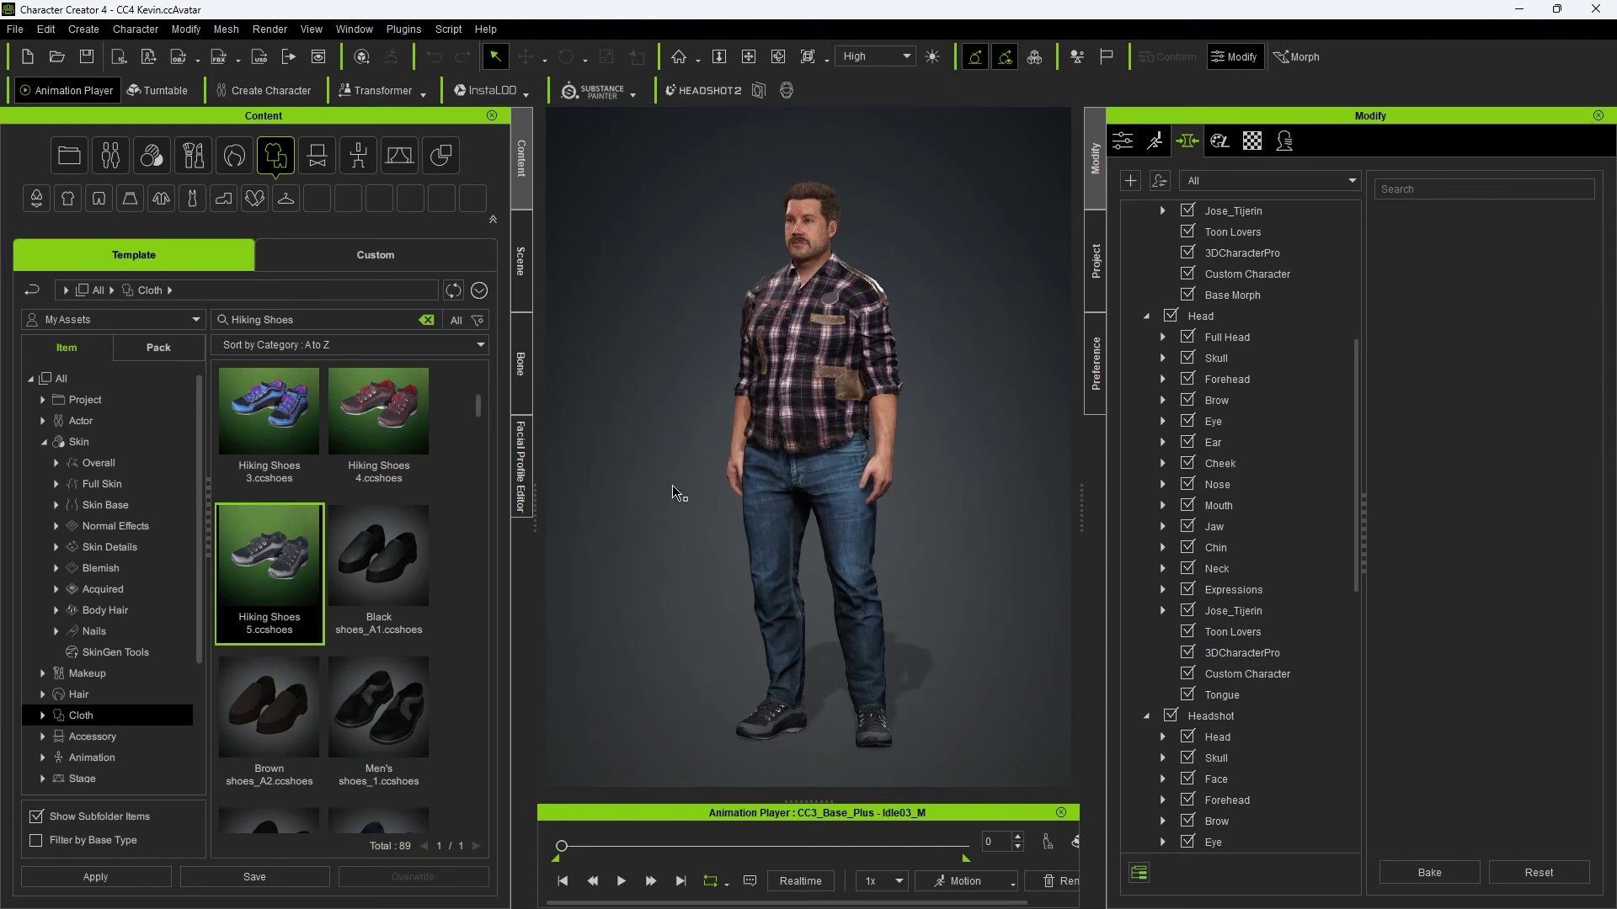
- Apply the Walk_M motion from Acting > Male and play the walking animation
click(947, 882)
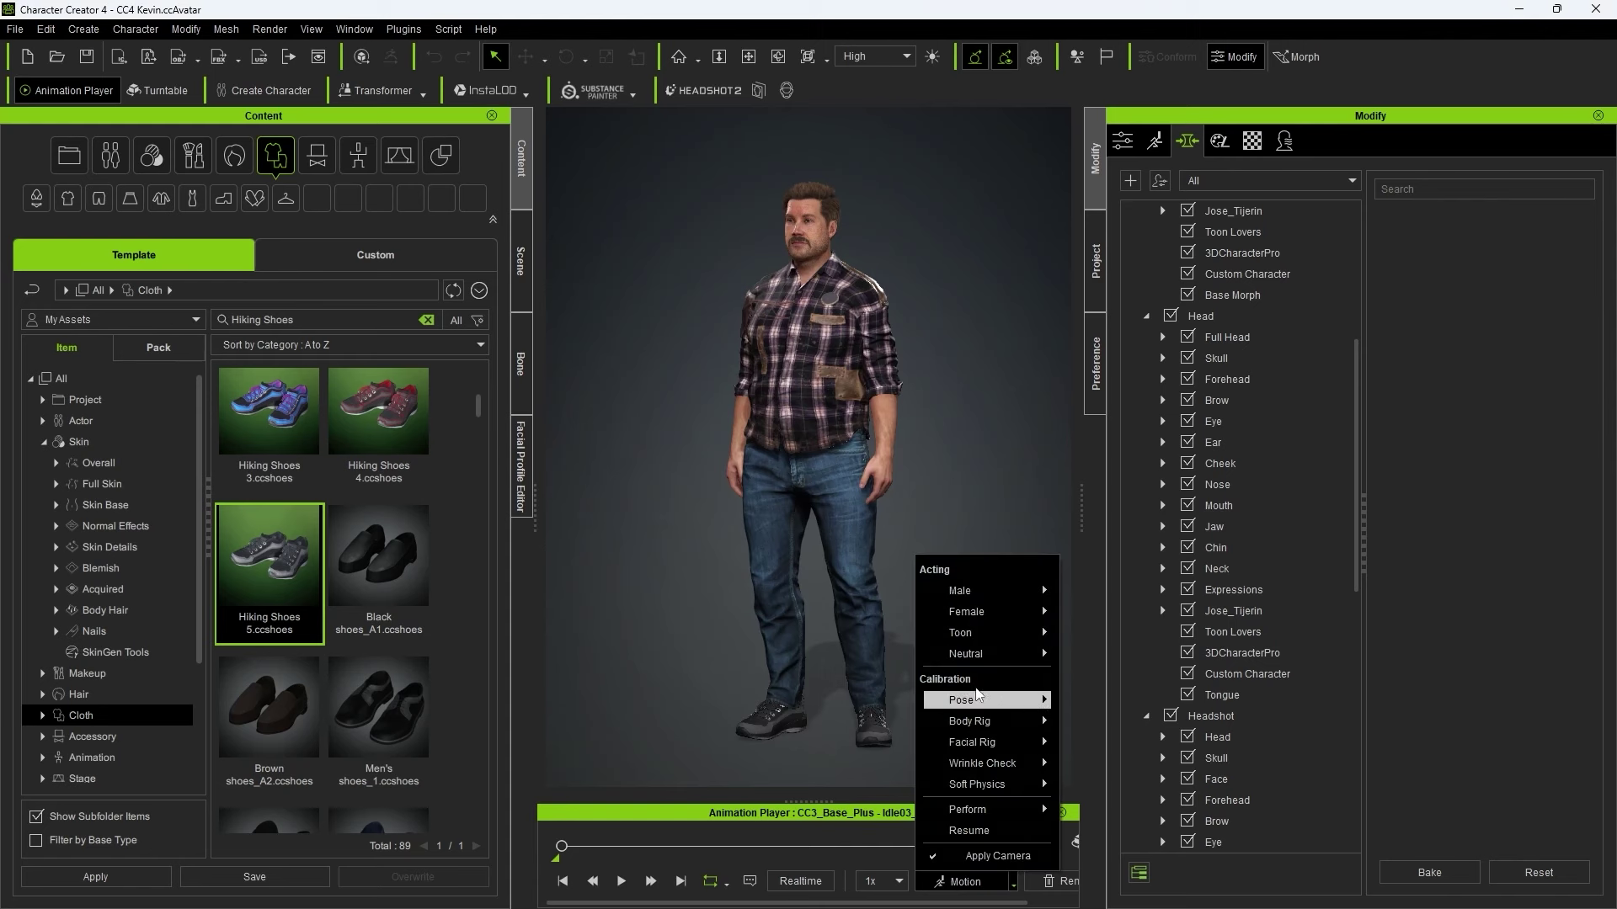
mouse_move(972, 594)
click(1126, 650)
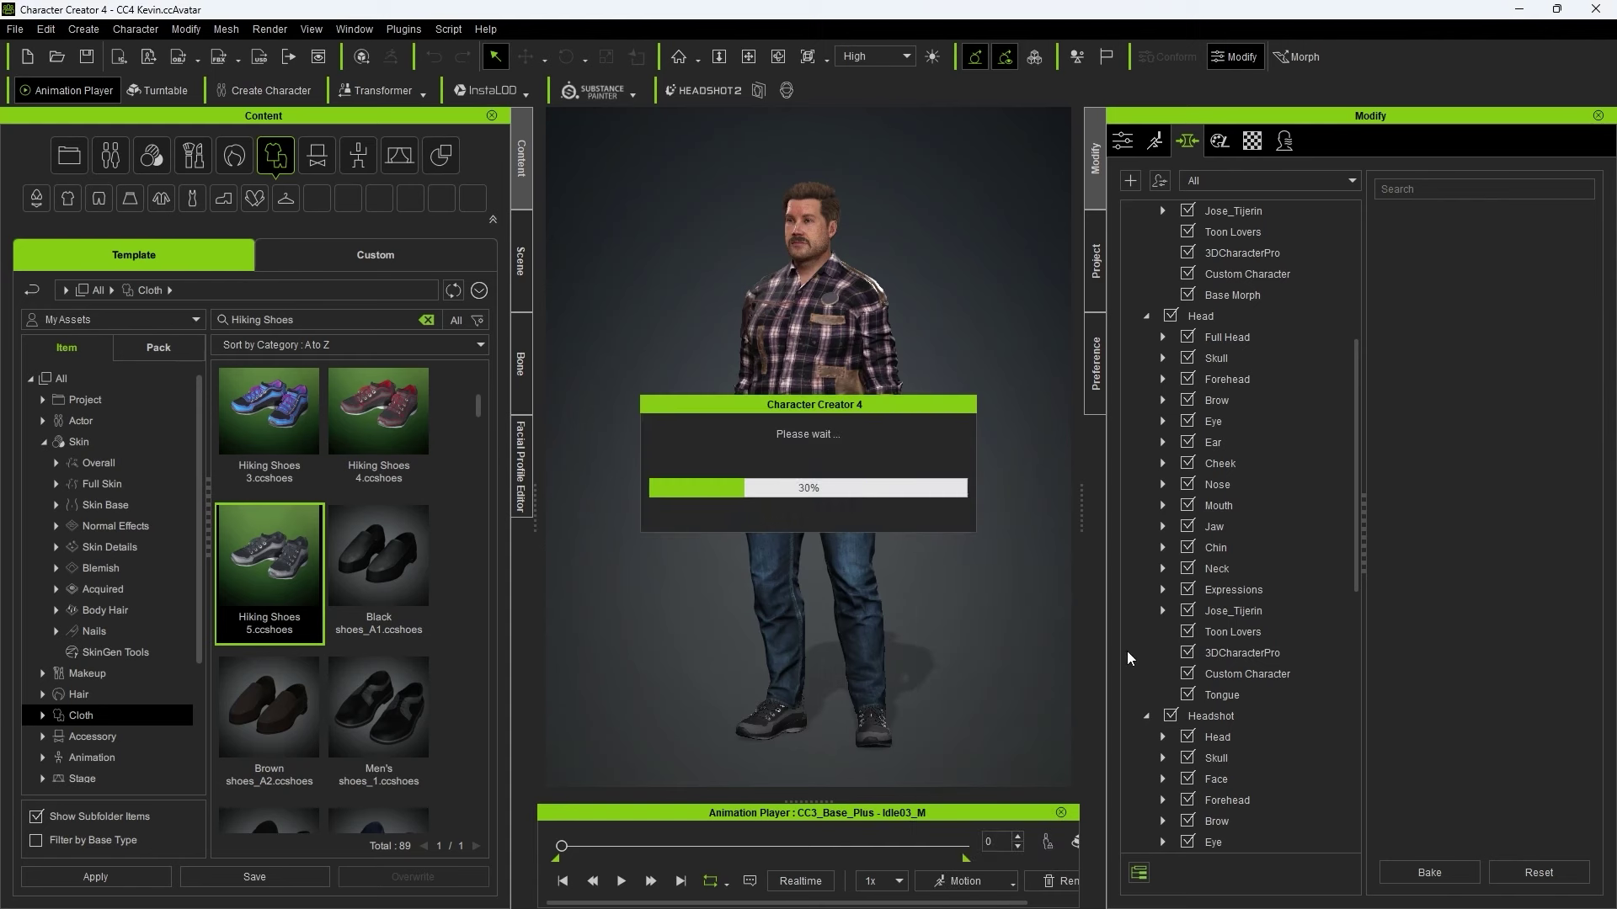
click(623, 883)
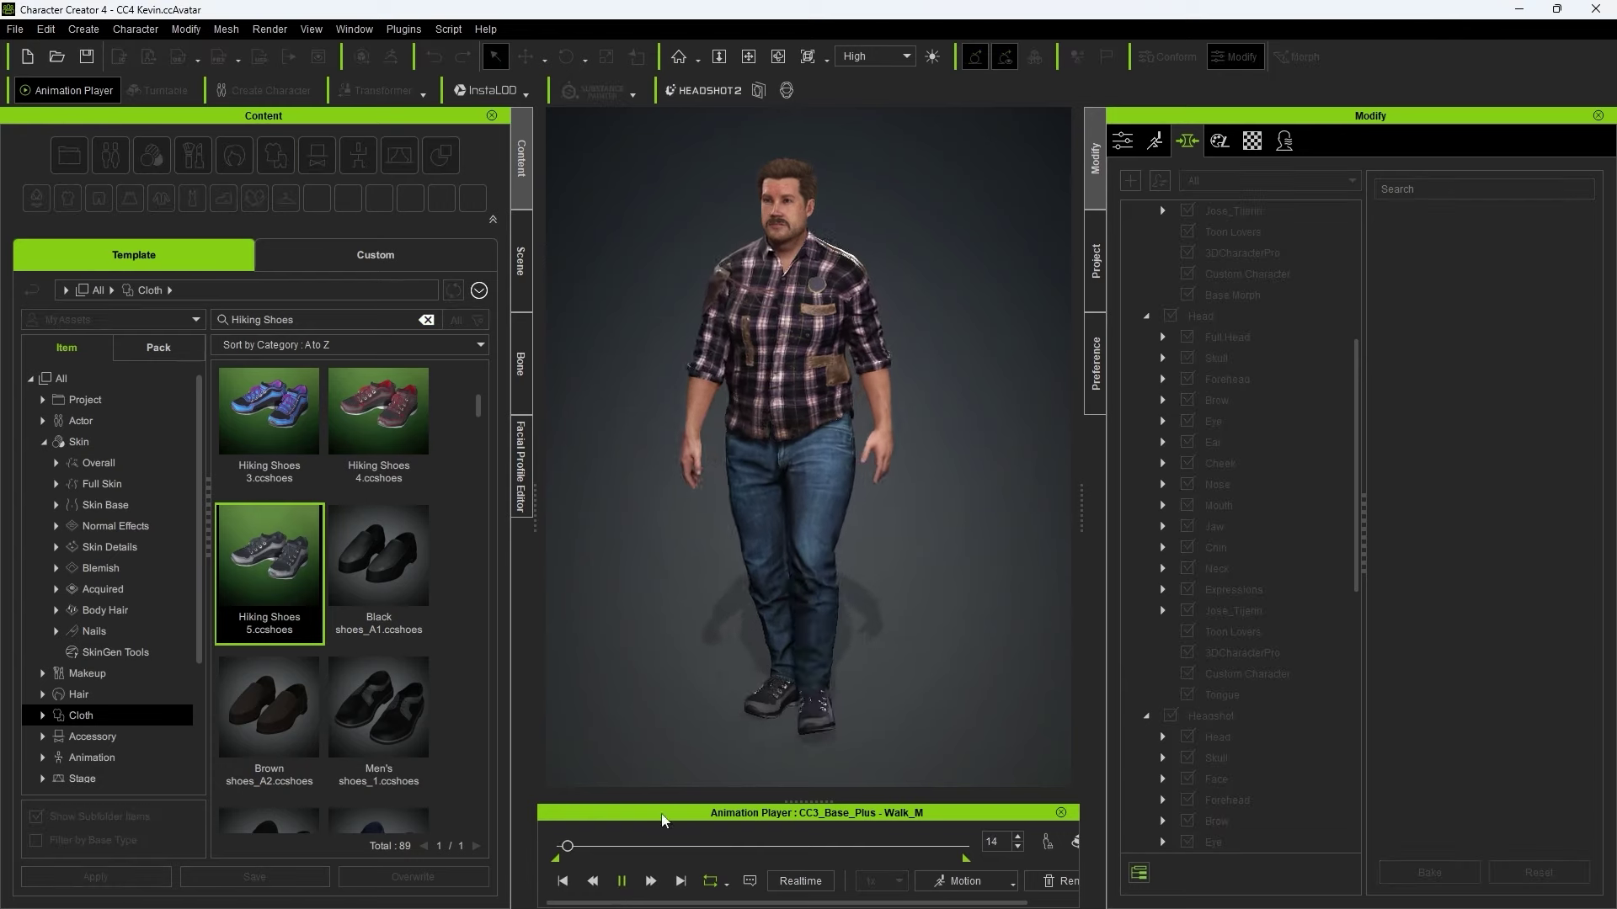